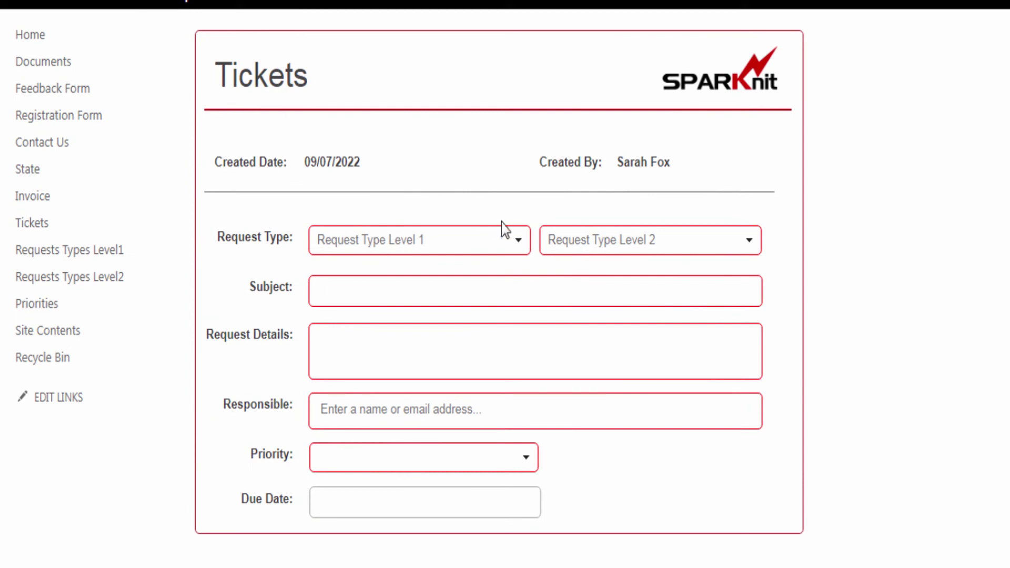
Set the ticket's request type to Software and its second level to SPARK for (SharePoint 2013).
click(520, 241)
click(371, 331)
click(690, 247)
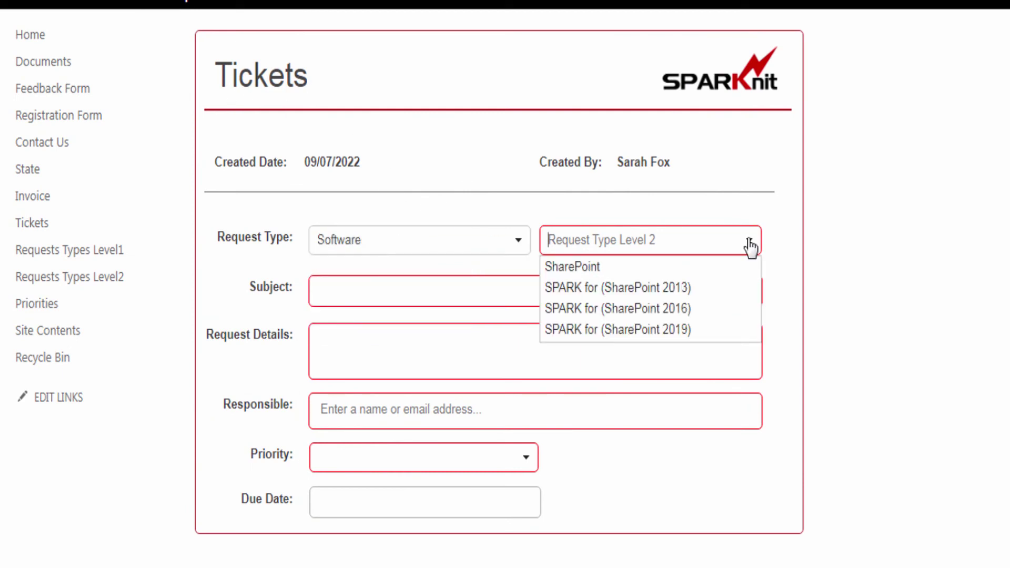
click(684, 287)
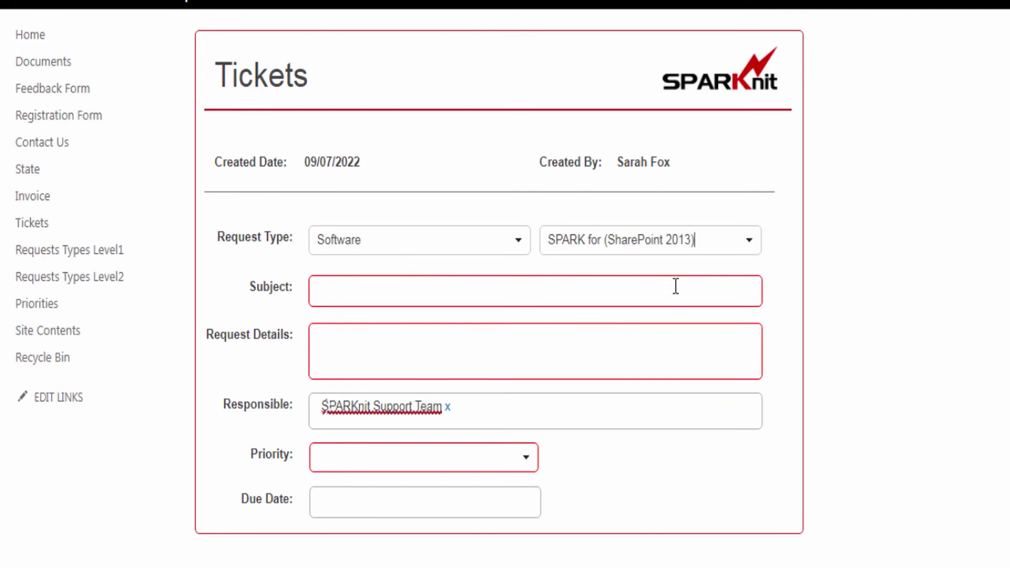
Enter "How to get an inventory of SPARK form in our SP2013 environment?" as the subject and request details, with Medium priority.
click(503, 286)
text(How to get an inventory of SPARK form in our SP2013 environment?)
click(472, 356)
text(How to get an inventory of SPARK form in our SP2013 environment?)
click(522, 468)
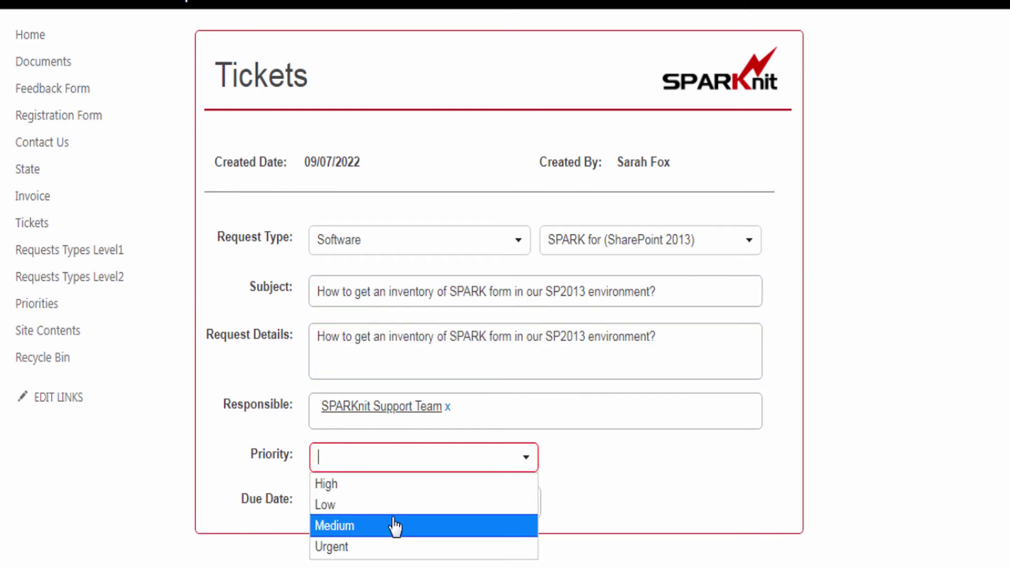
click(395, 524)
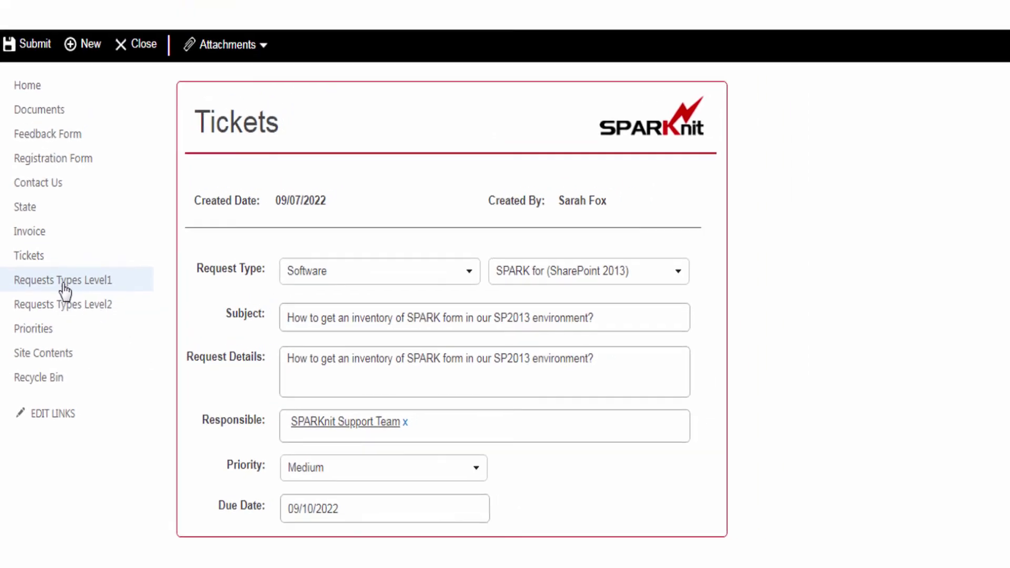
Review the Requests Types Level1, Requests Types Level2 and Priorities source lists.
click(64, 284)
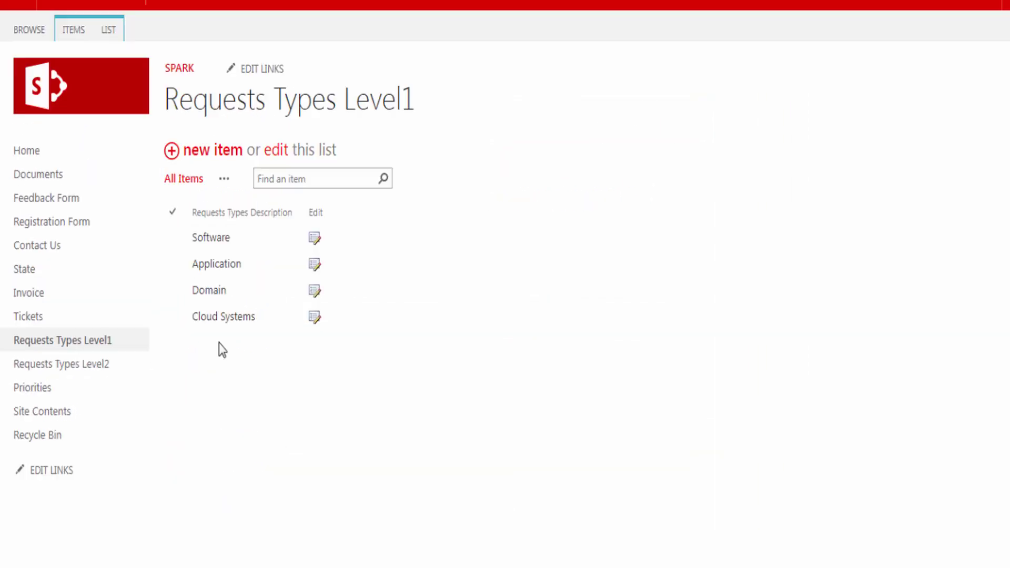
click(86, 371)
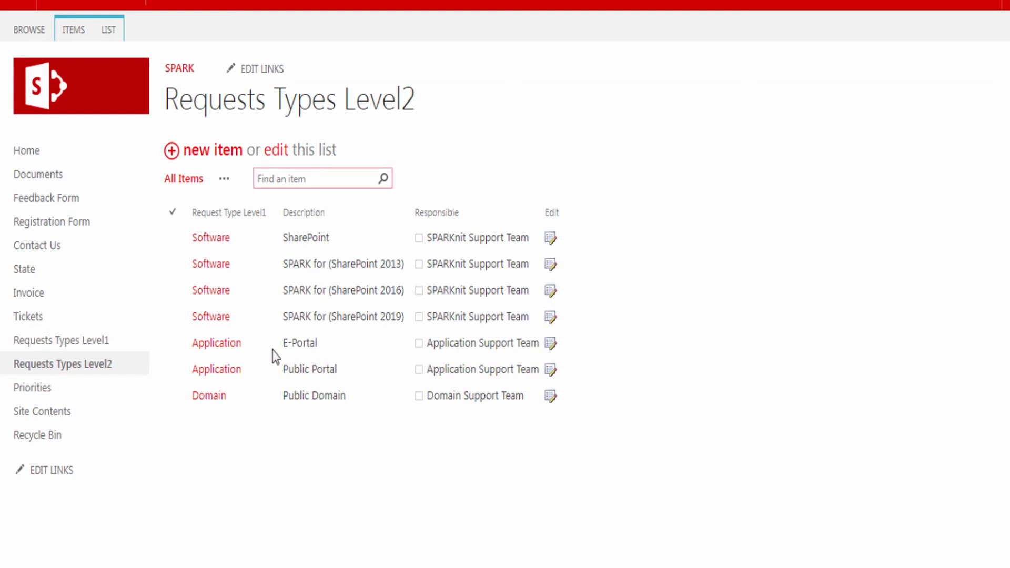
click(38, 390)
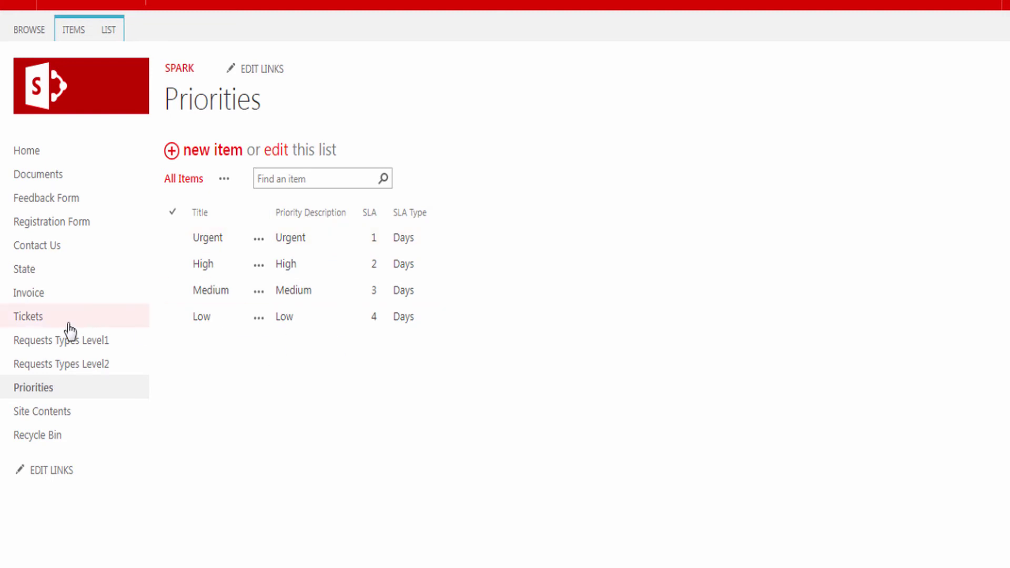
Open the Tickets list's form in SPARK Forms Builder.
click(36, 322)
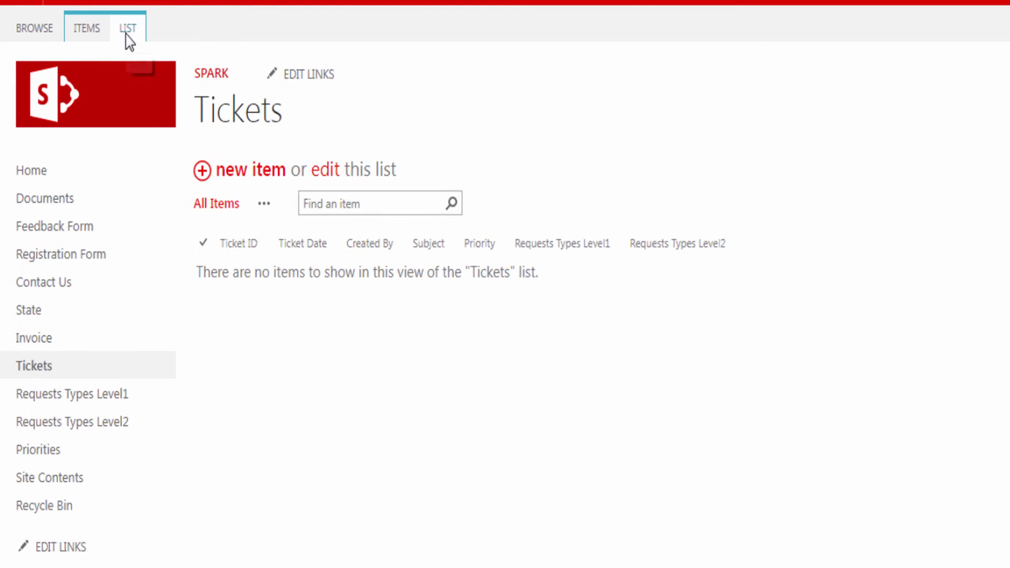
click(127, 33)
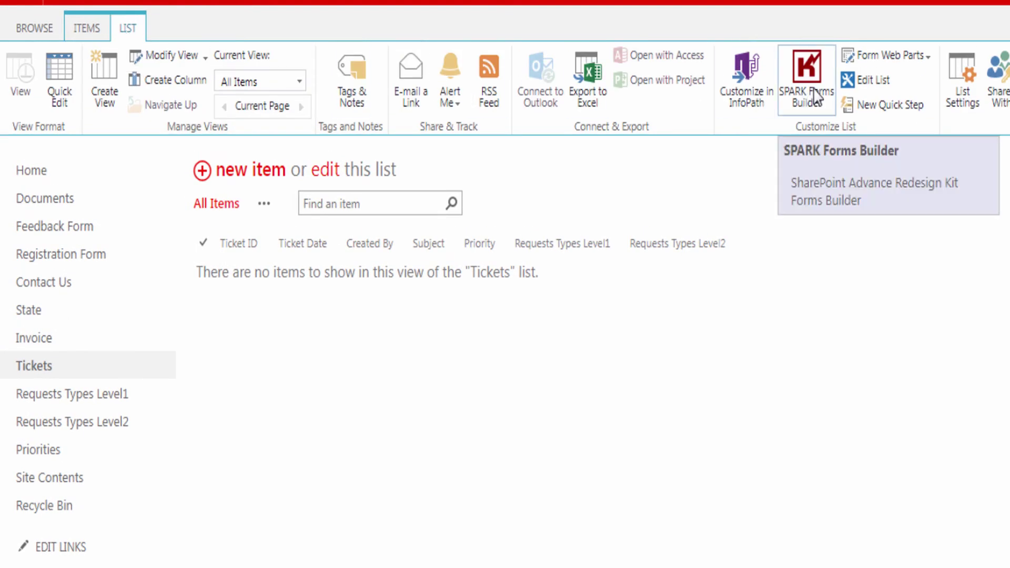
click(809, 75)
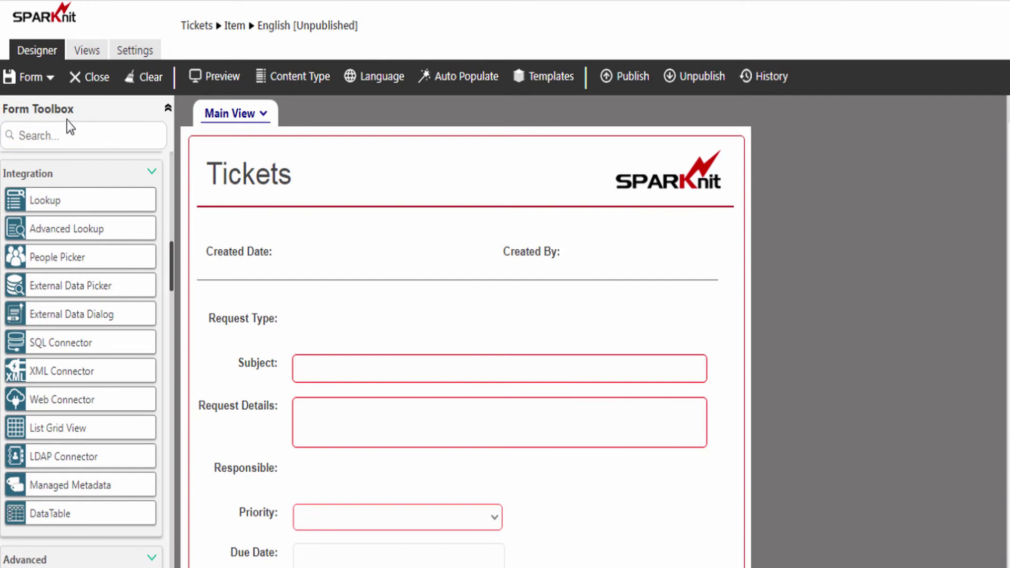
Add a Lookup control beside the Request Type label, with ID LookupRequestTypeLevel1 and placeholder "Request Type Level 1".
drag(45, 199, 396, 325)
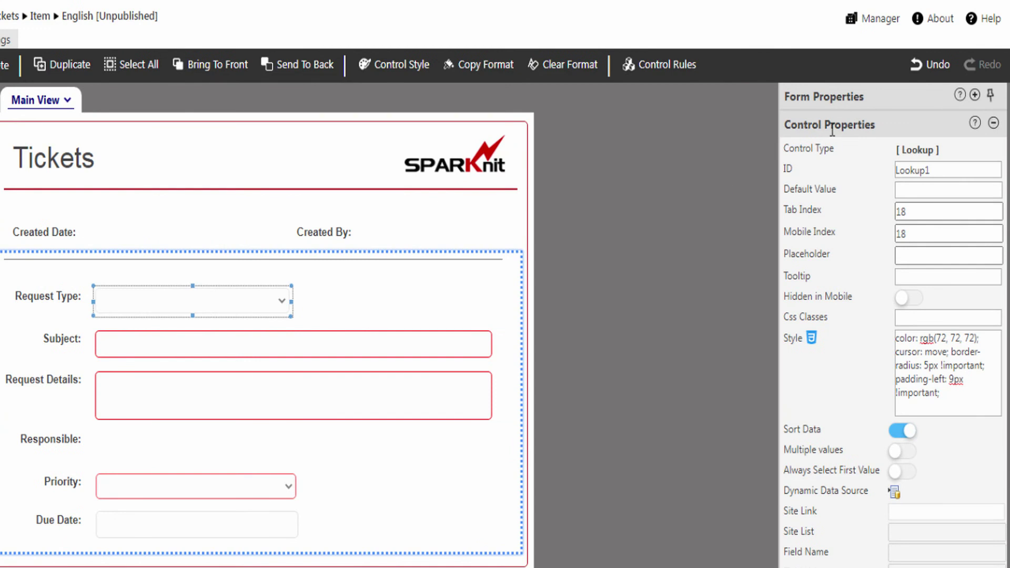
double_click(935, 170)
text(LookupRequestTypeLevel1)
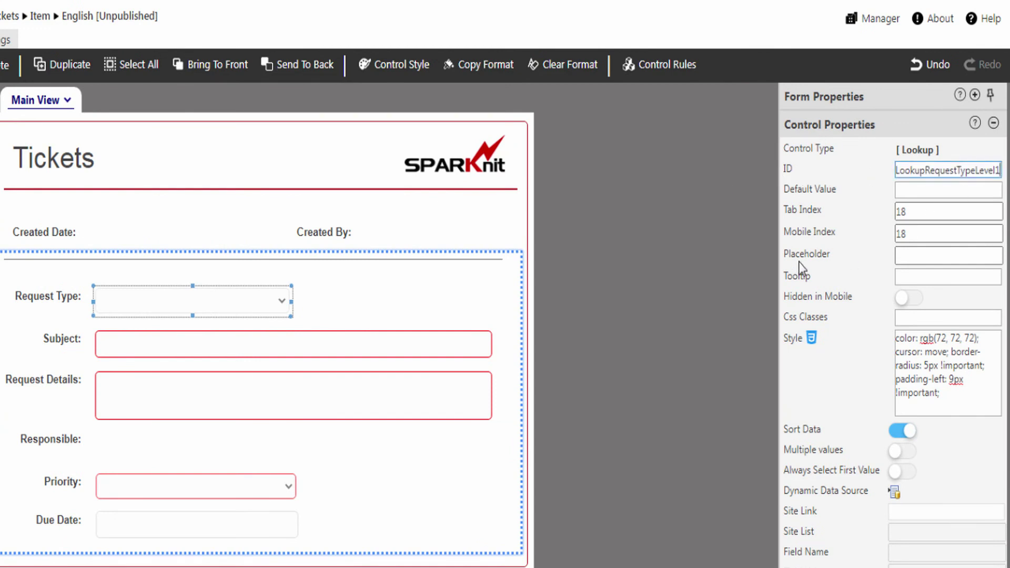
click(921, 256)
text(Request Type Level 1)
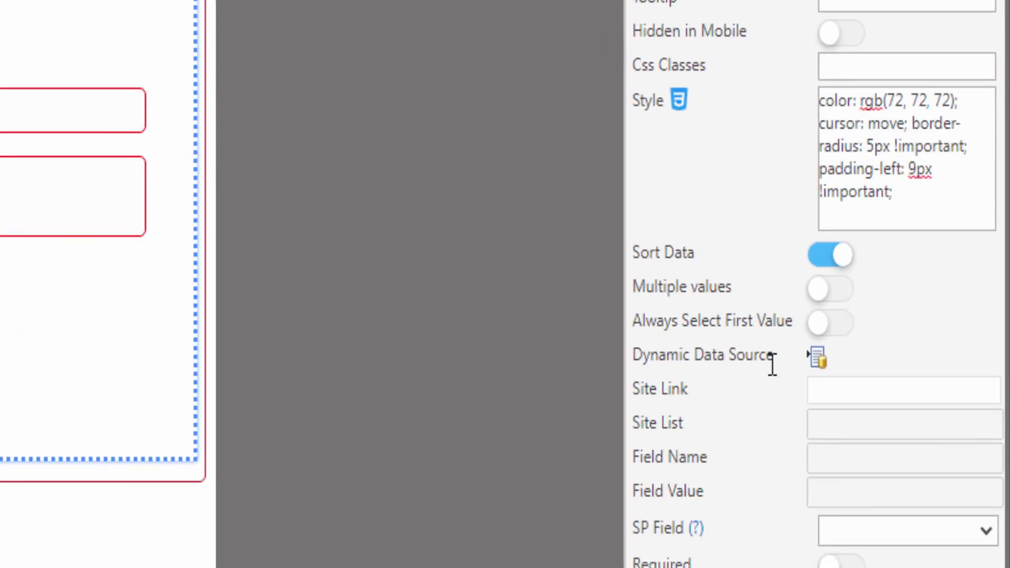
Set the lookup's data source to the Requests Types Description field of the Requests Types Level1 list.
click(818, 360)
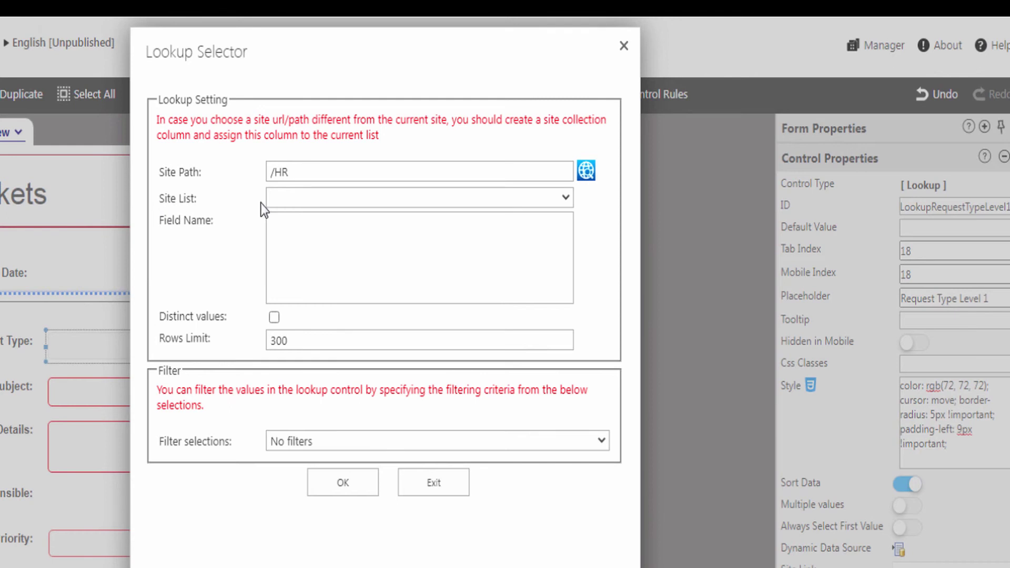
click(315, 201)
scroll(554, 239, down, 8)
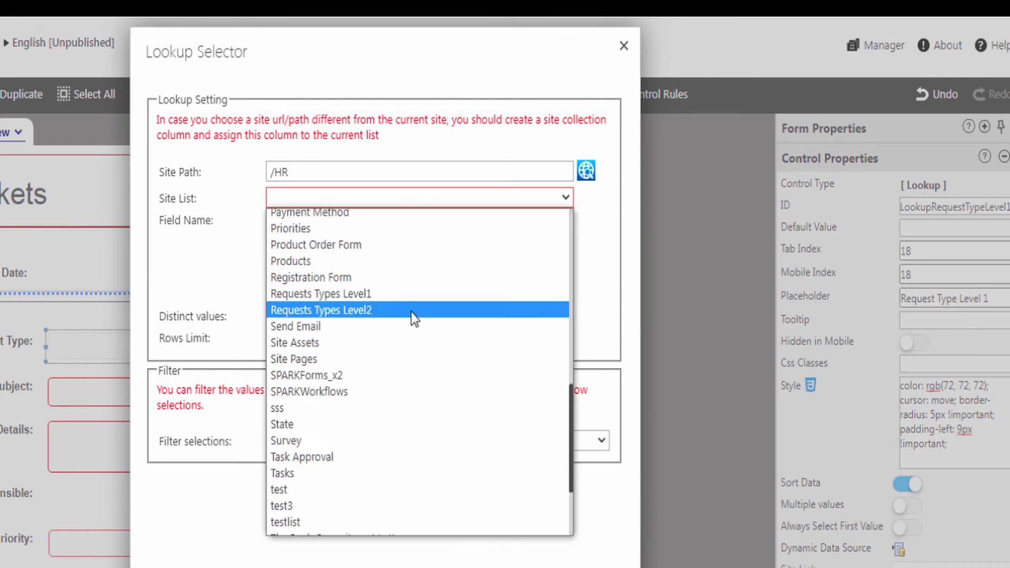
click(328, 295)
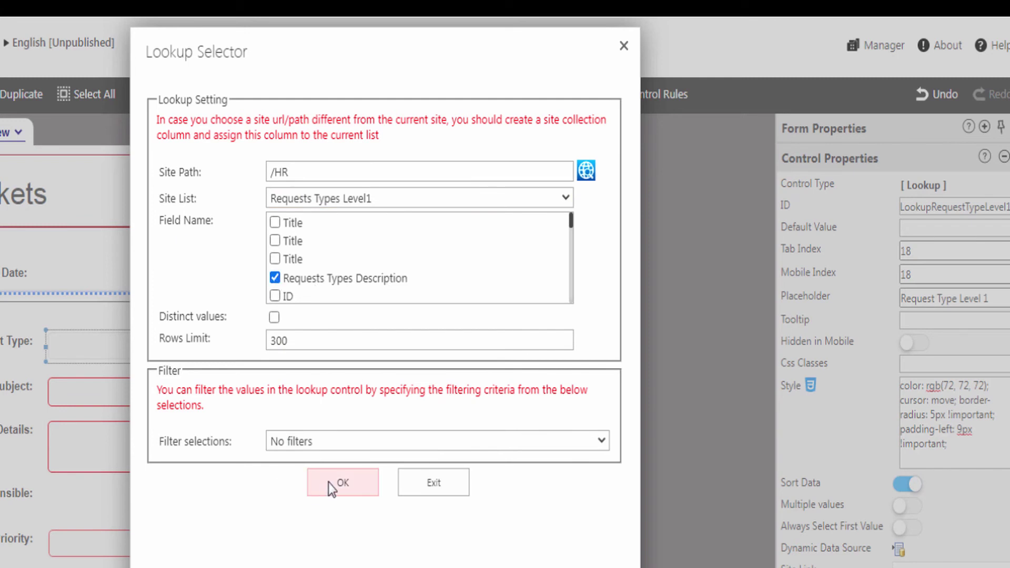
click(342, 485)
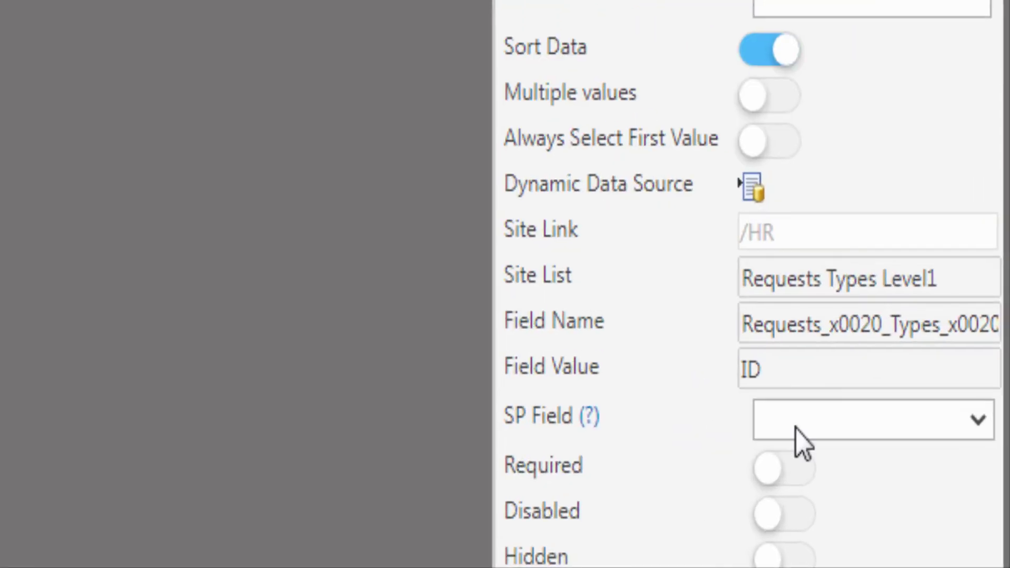
Bind the lookup to the Requests Types Level1 SharePoint field and make it required.
click(908, 458)
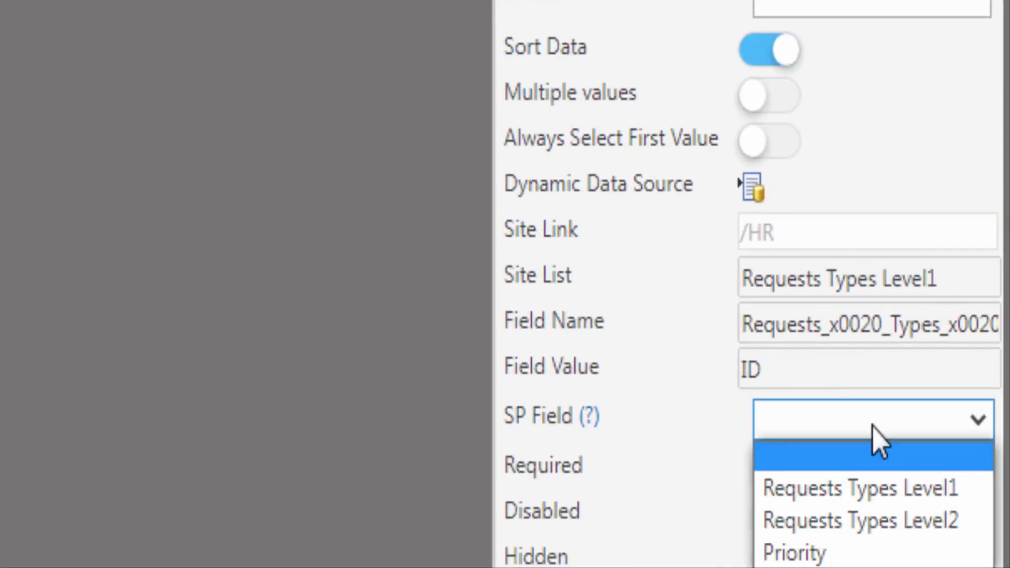
click(877, 490)
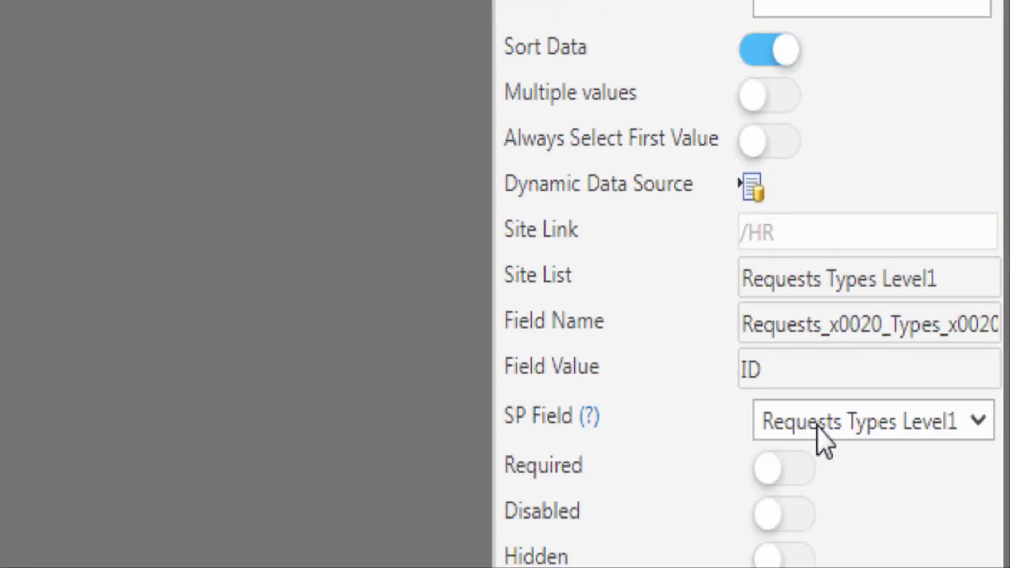
click(797, 476)
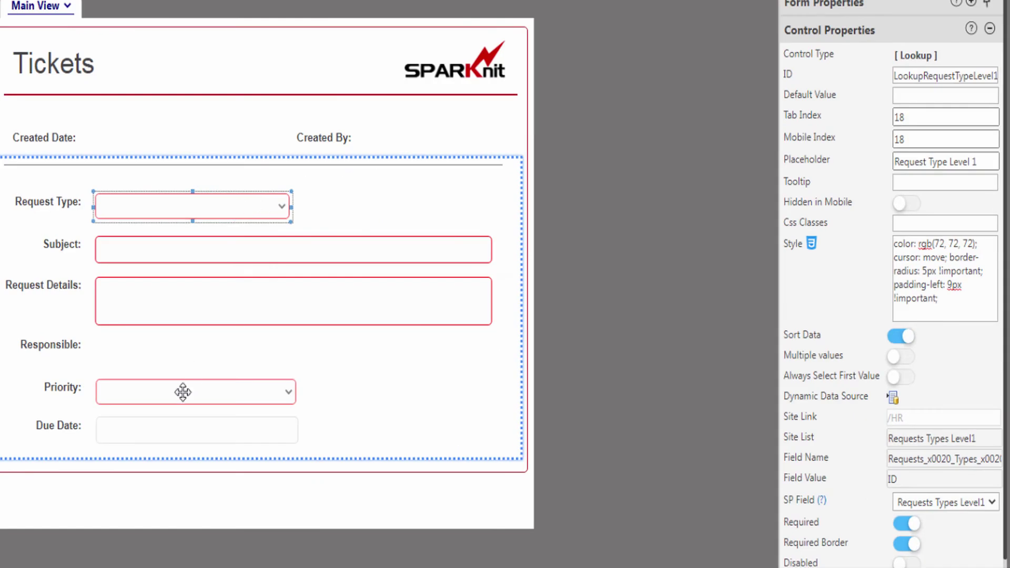
Inspect the Priority lookup's control properties and reselect the Request Type lookup.
click(142, 397)
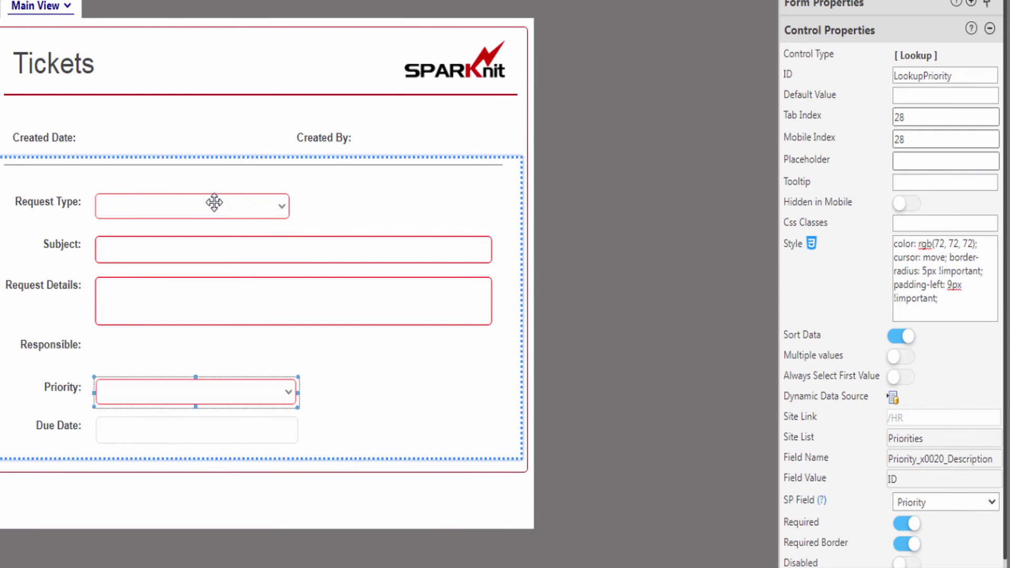
click(257, 215)
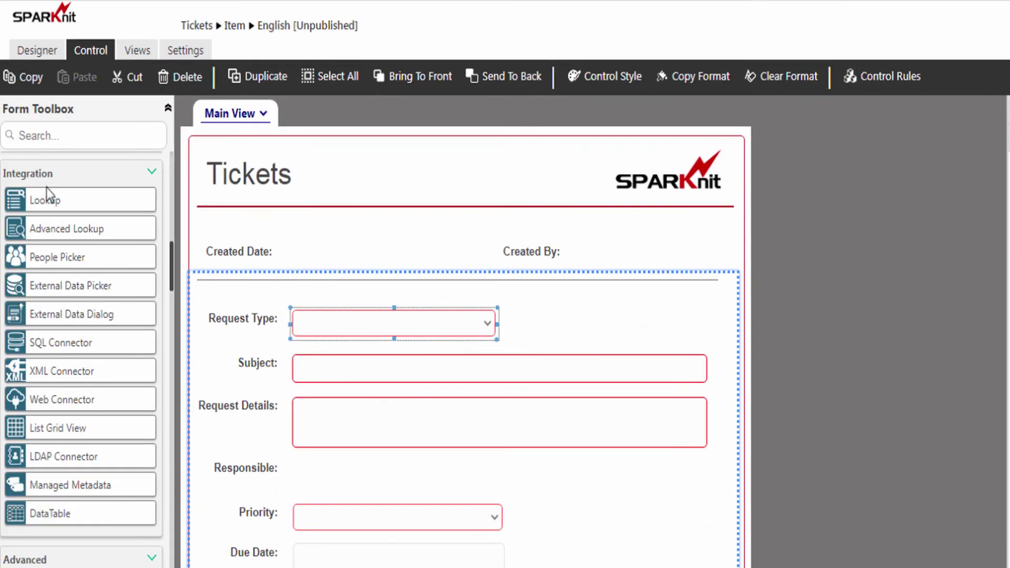
Add a second Lookup control beside the first, with ID LookupRequestTypeLevel2 and placeholder "Request Type Level 2".
drag(43, 208, 604, 325)
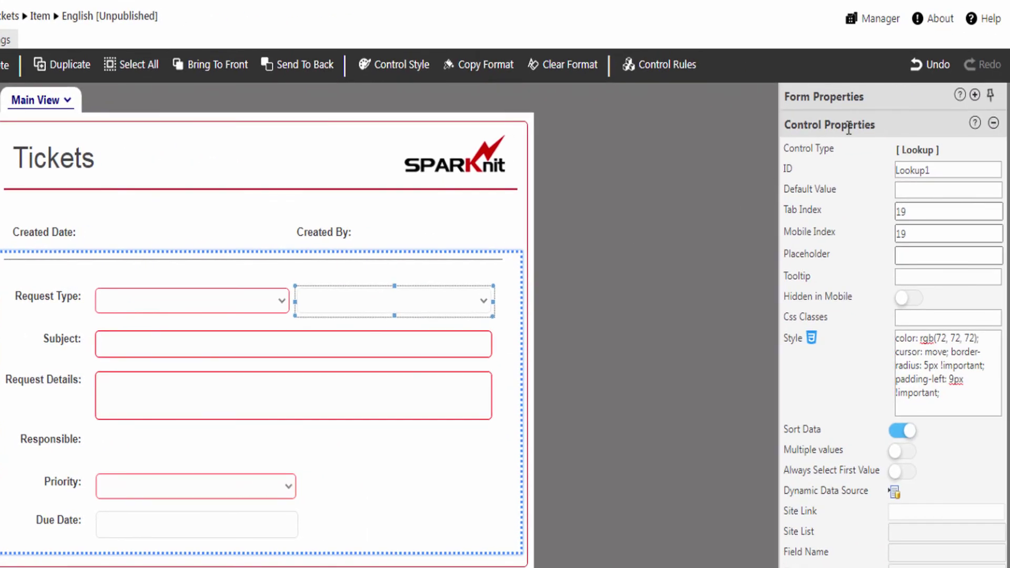
click(943, 170)
key(ctrl+a)
text(LookupRequestTypeLevel2)
click(916, 256)
text(Request Type Level 2)
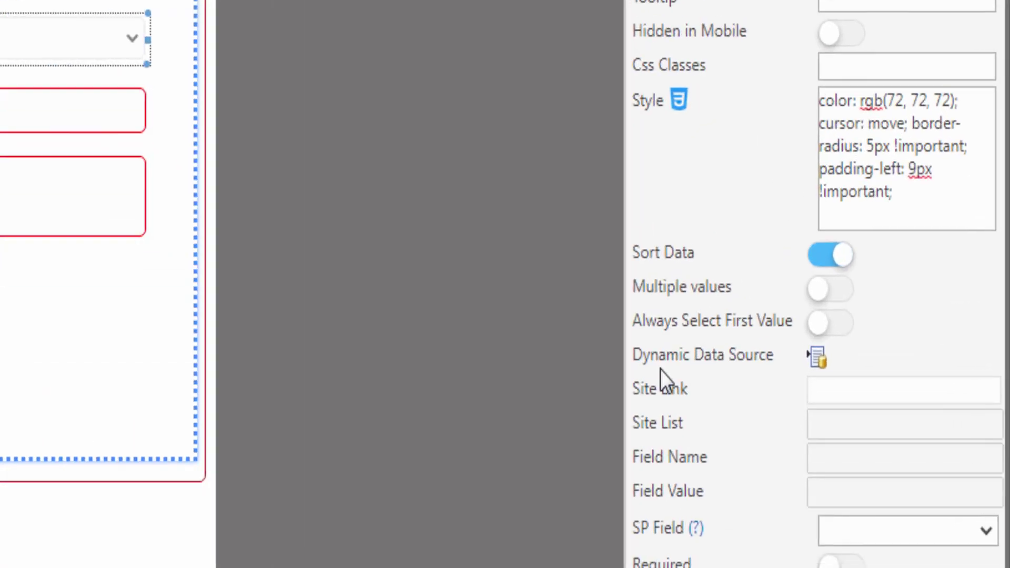
Set the second lookup's data source to the Description field of the Requests Types Level2 list.
click(816, 359)
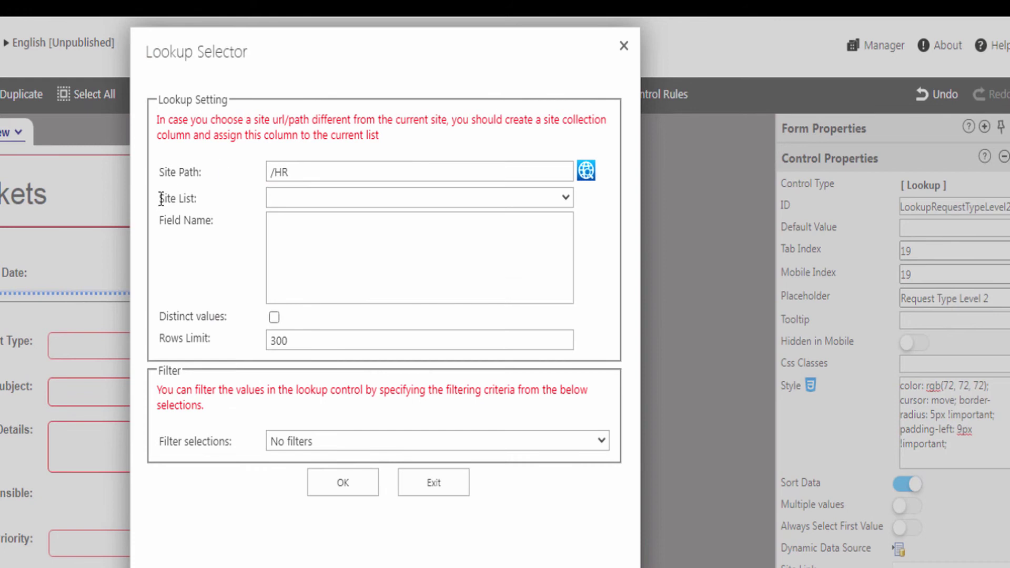
click(281, 199)
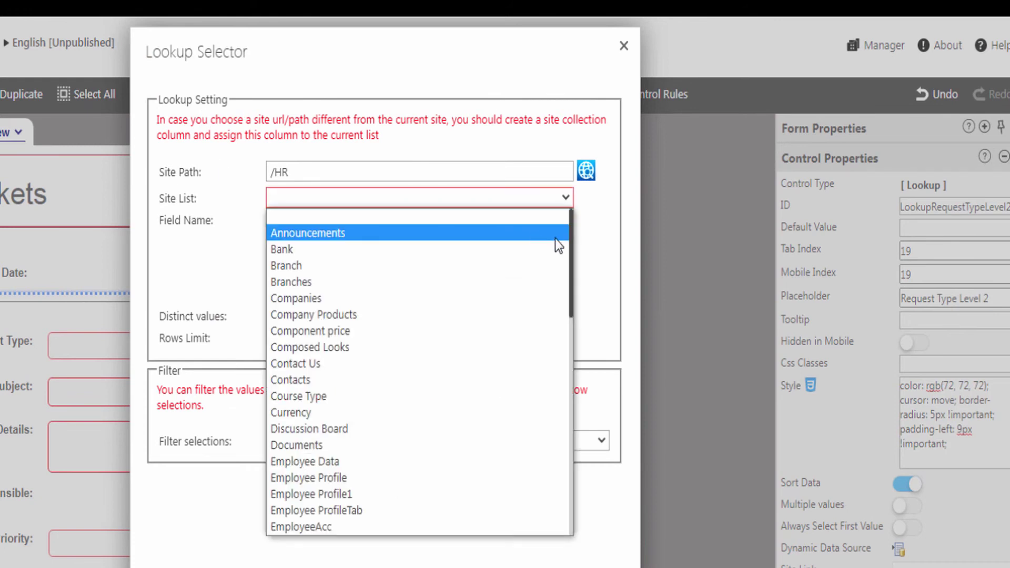
scroll(572, 263, down, 10)
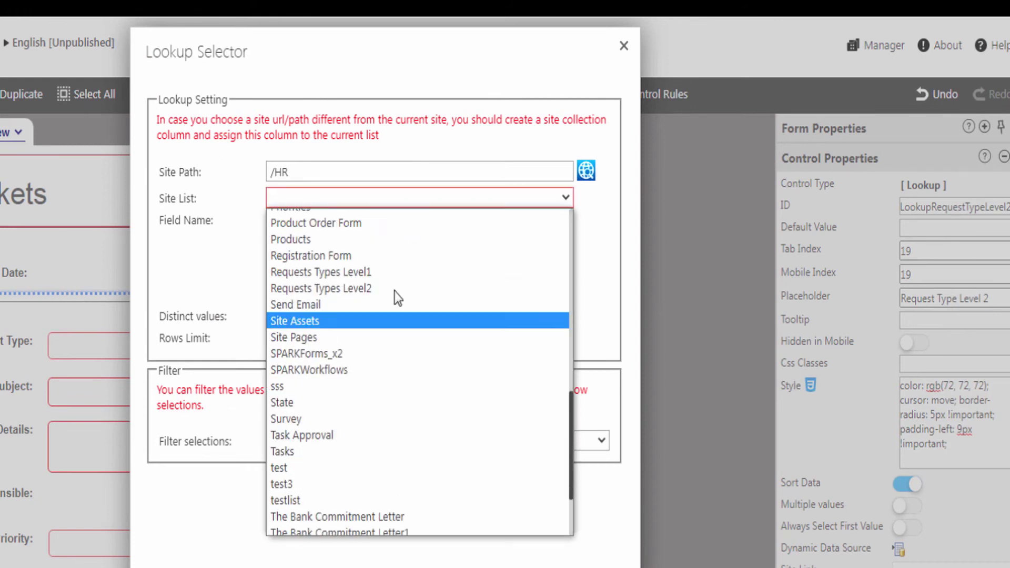
click(358, 290)
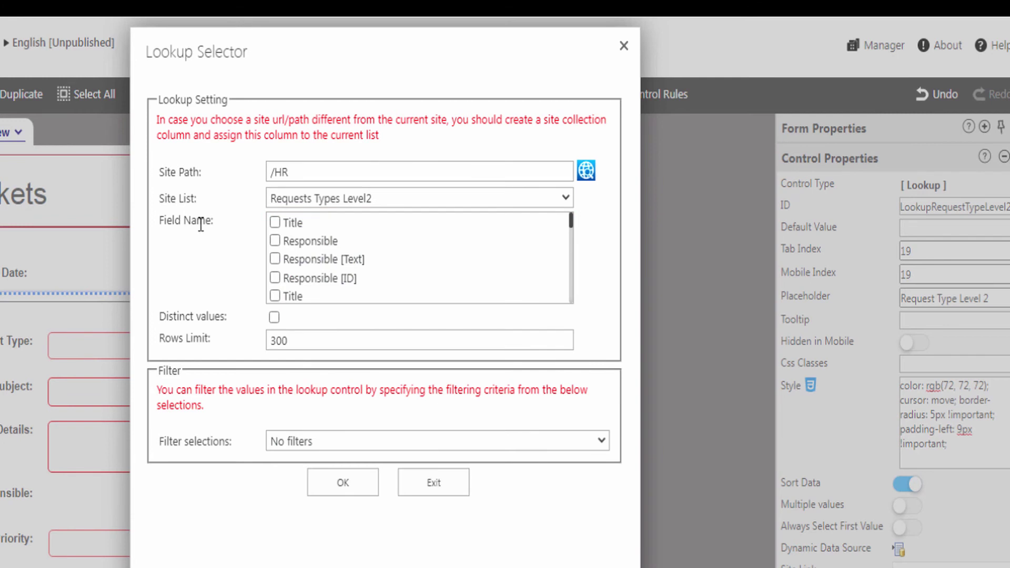
drag(572, 223, 574, 239)
click(275, 258)
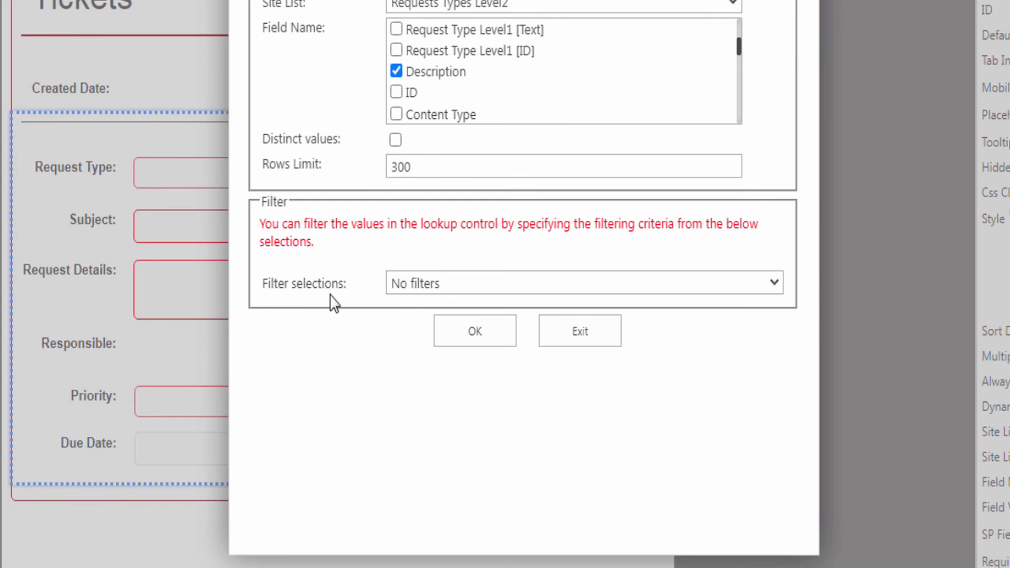
Try the Control's value, Specific value and Advanced Filter options for filtering the second lookup.
click(415, 284)
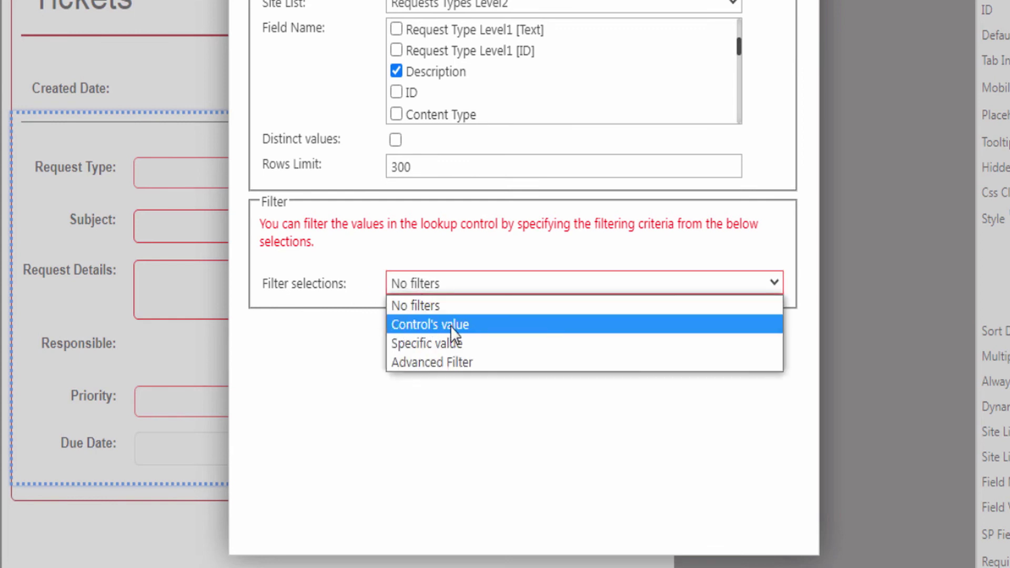
click(438, 327)
click(405, 288)
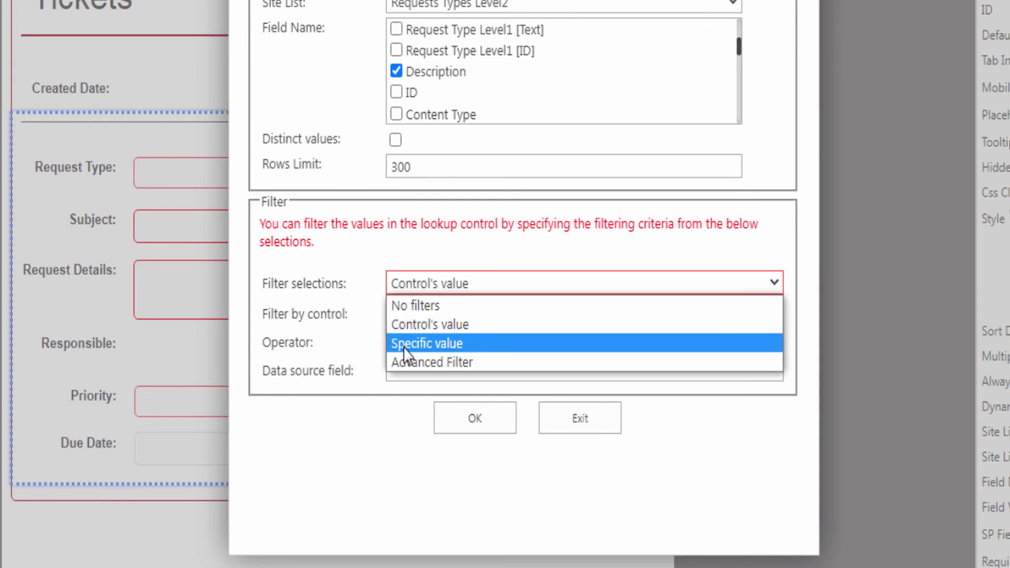
click(404, 348)
click(416, 288)
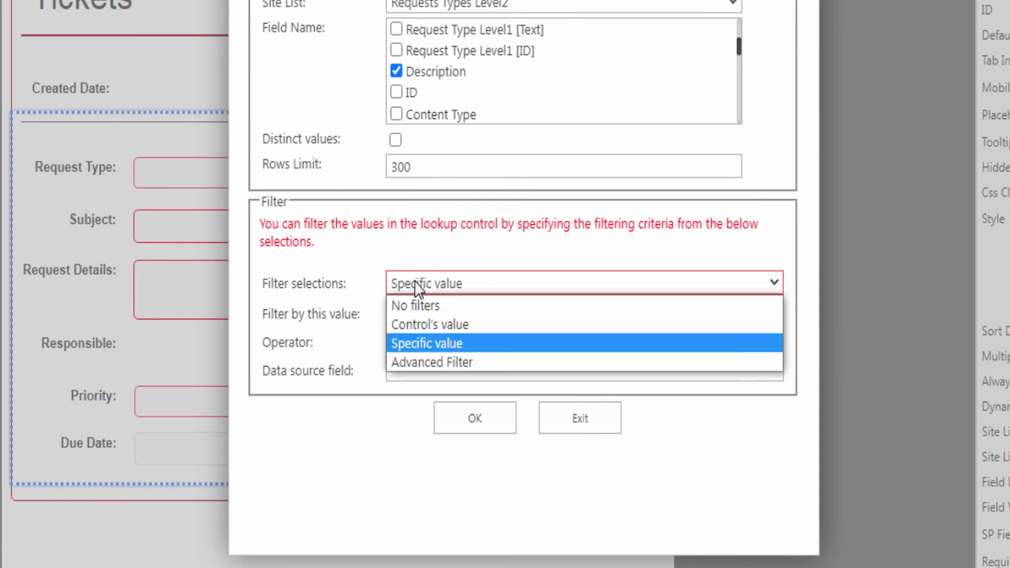
click(412, 363)
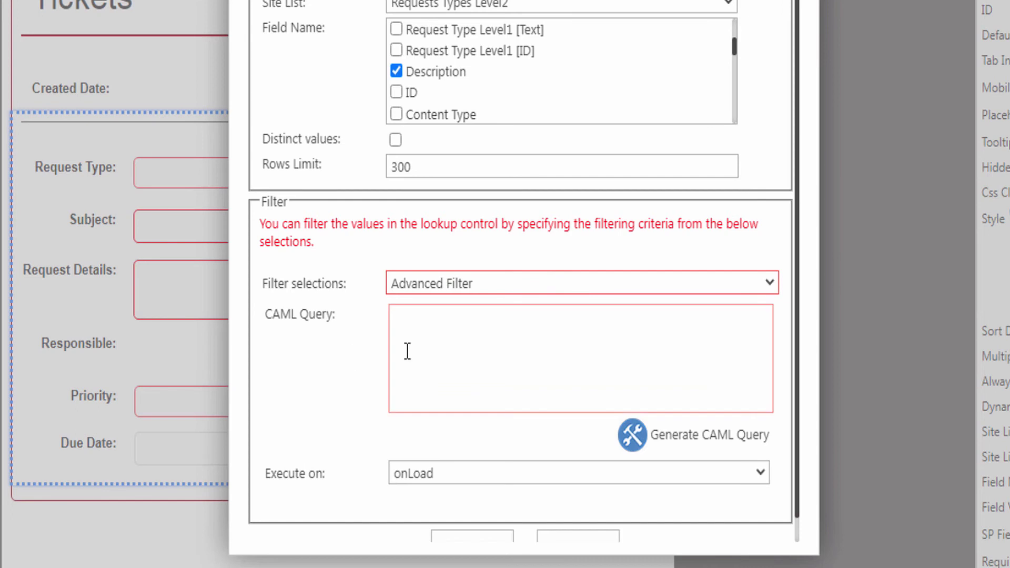
Filter the second lookup by the value of LookupRequestTypeLevel1, using Equal on the Request Type Level1 [ID] field, and apply the data source.
click(412, 284)
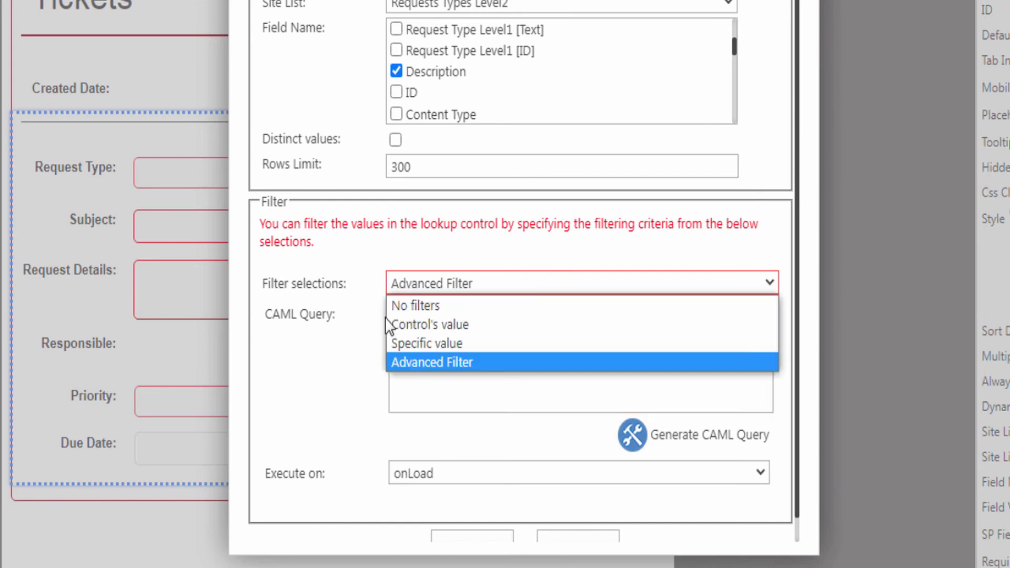
click(446, 325)
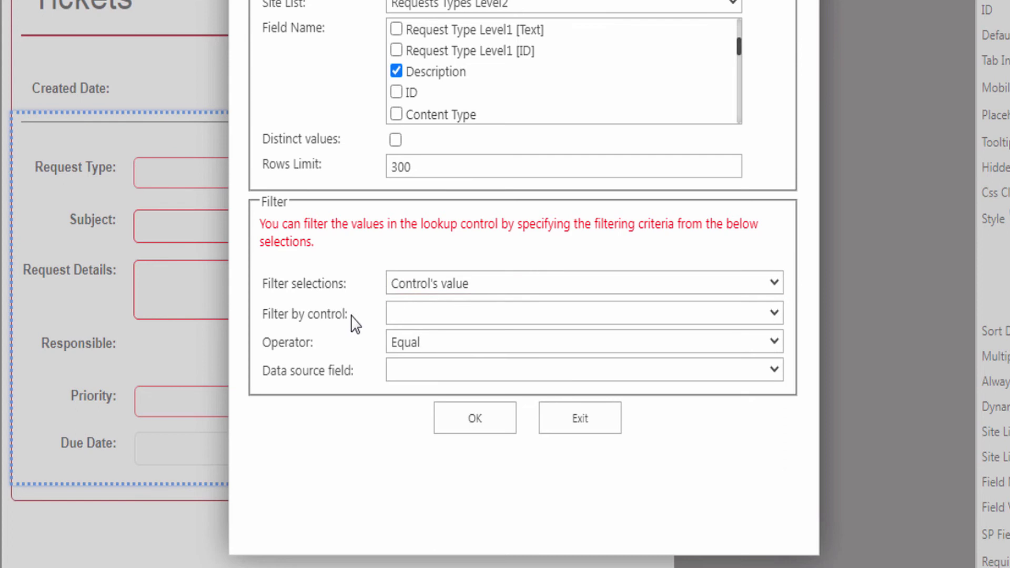
click(426, 316)
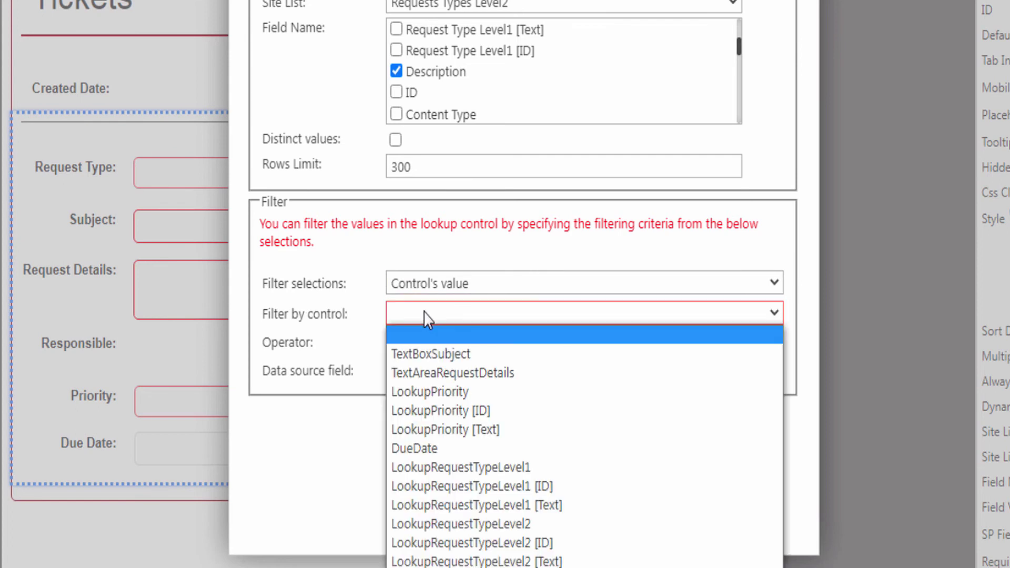
click(436, 467)
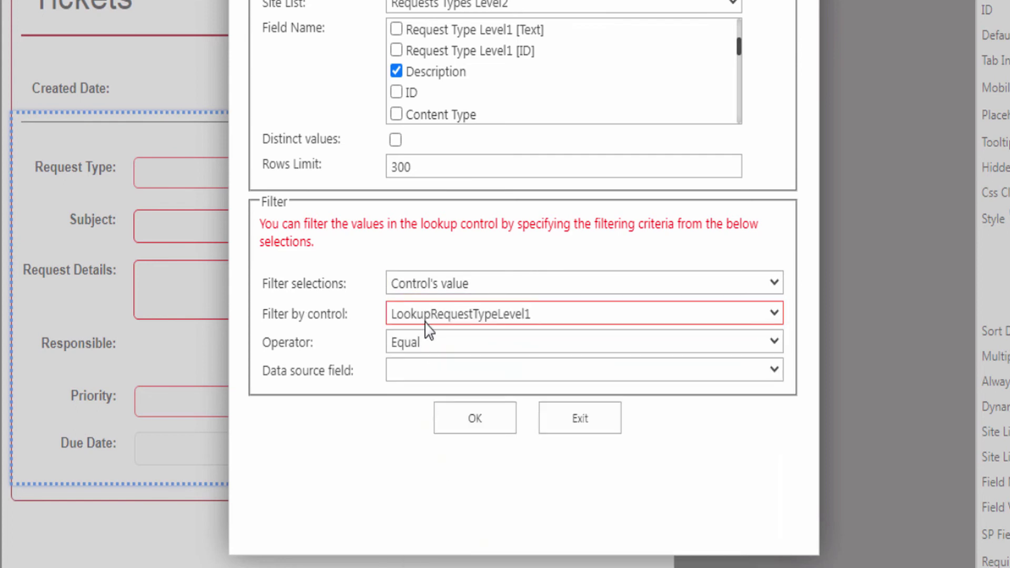
click(420, 374)
scroll(421, 345, down, 1)
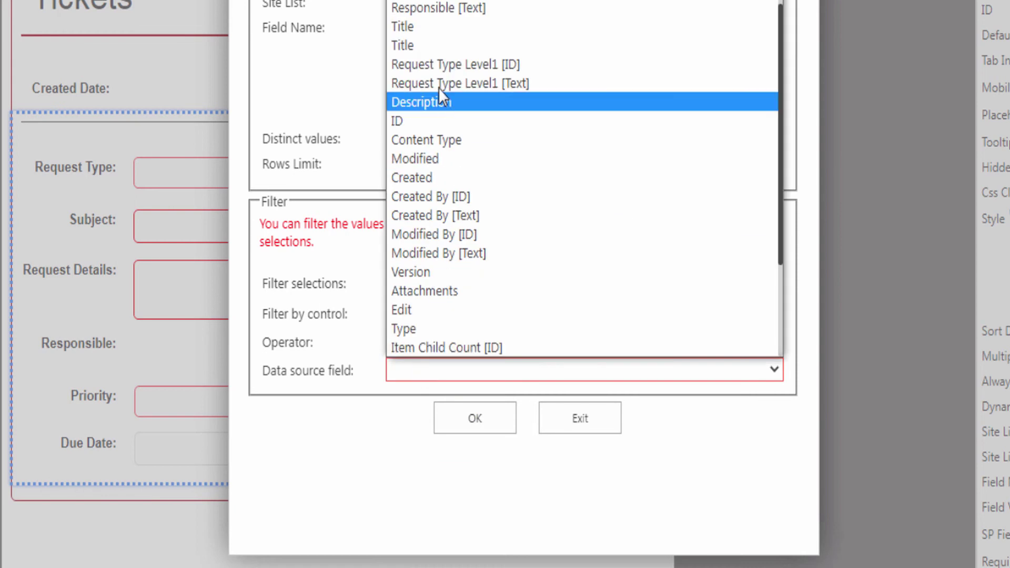
click(477, 65)
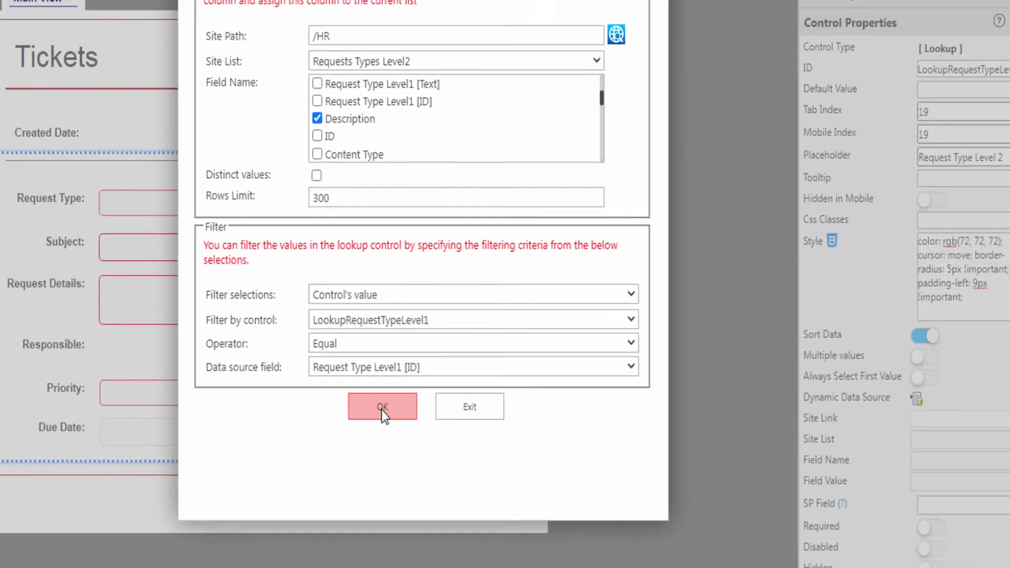
click(383, 407)
Bind the second lookup to the Requests Types Level2 SP field and make it required.
click(934, 504)
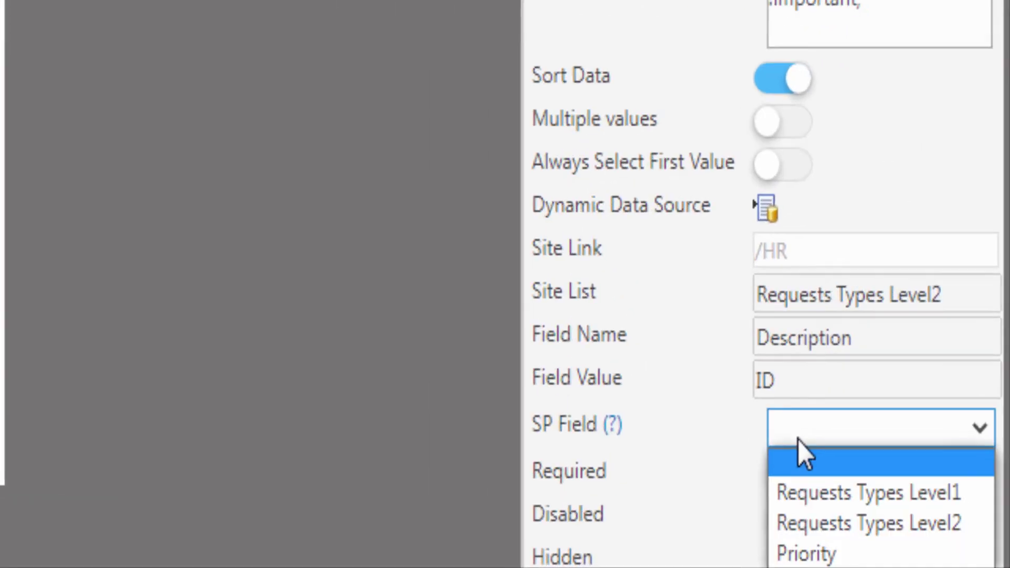
click(820, 521)
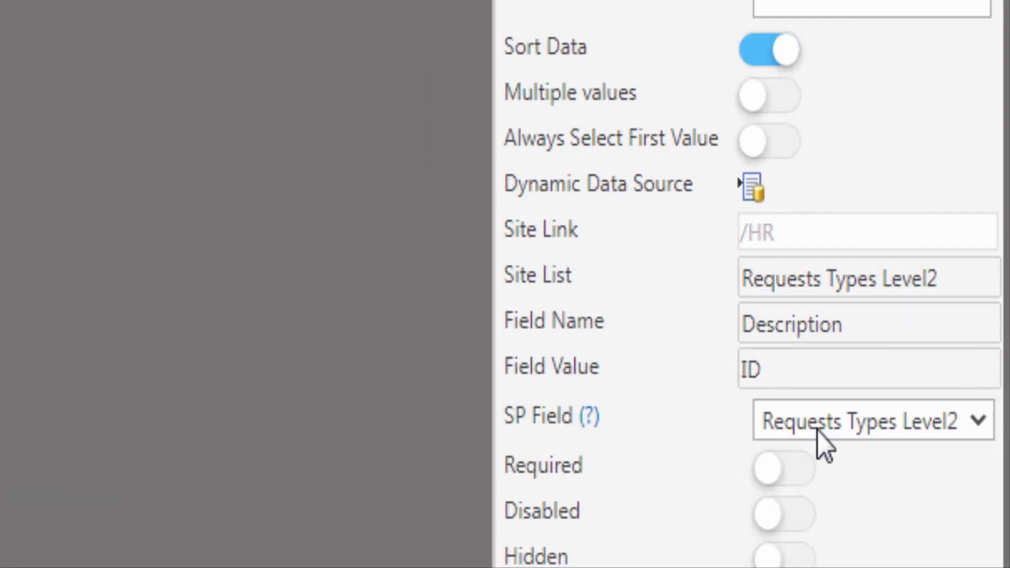
click(794, 467)
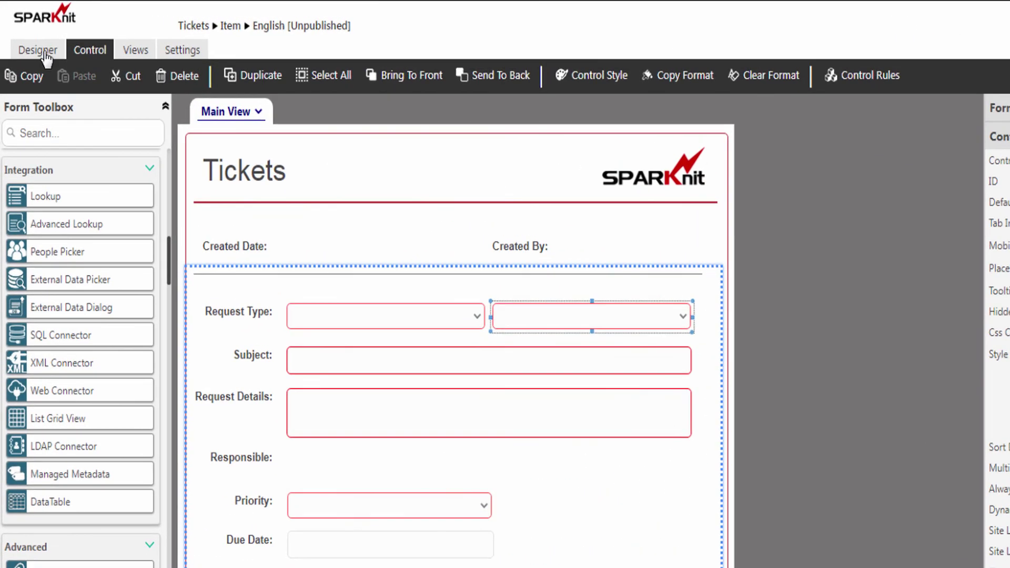
Publish the Tickets form on the Item content type and dismiss the publishing dialog.
click(32, 41)
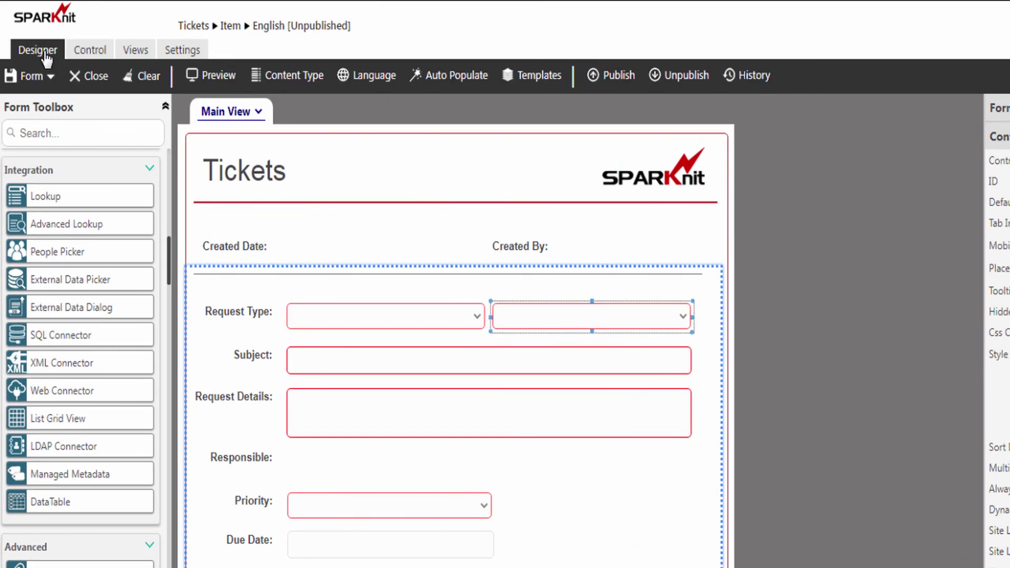
click(608, 77)
click(571, 400)
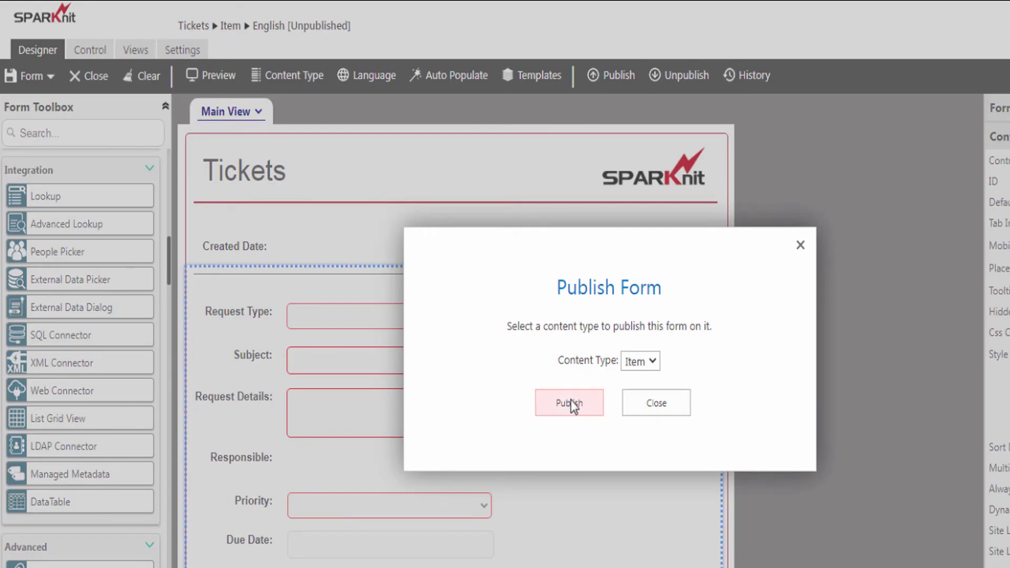
click(608, 442)
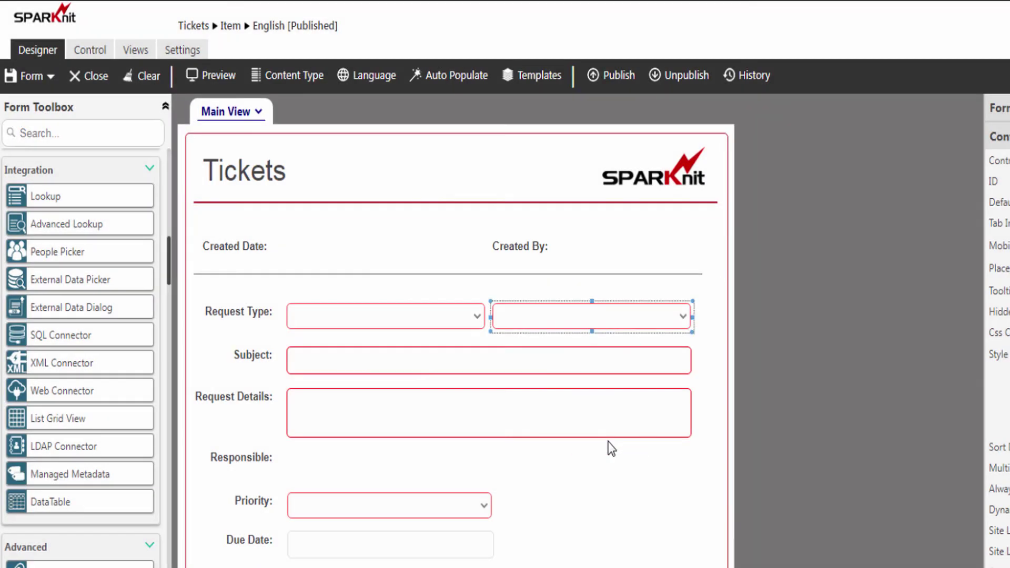
Open a new item in the Tickets list and test the cascading lookups with Application and Public Portal.
click(198, 28)
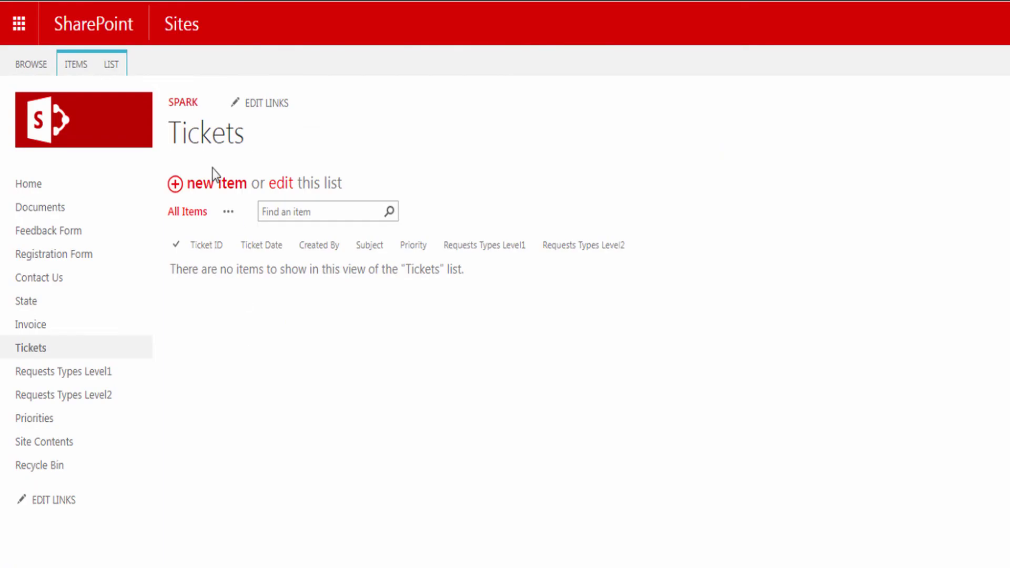
click(209, 190)
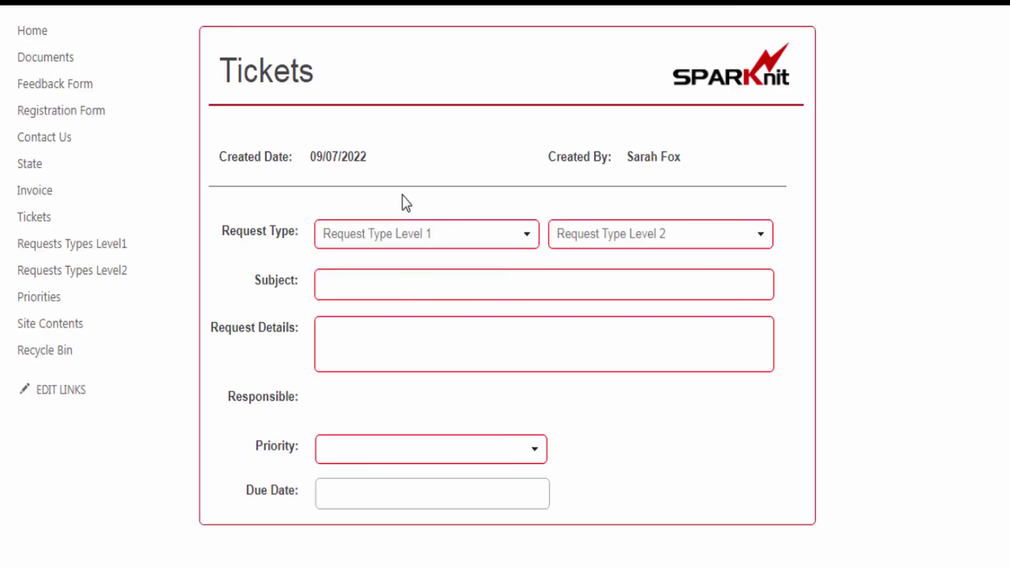
click(527, 234)
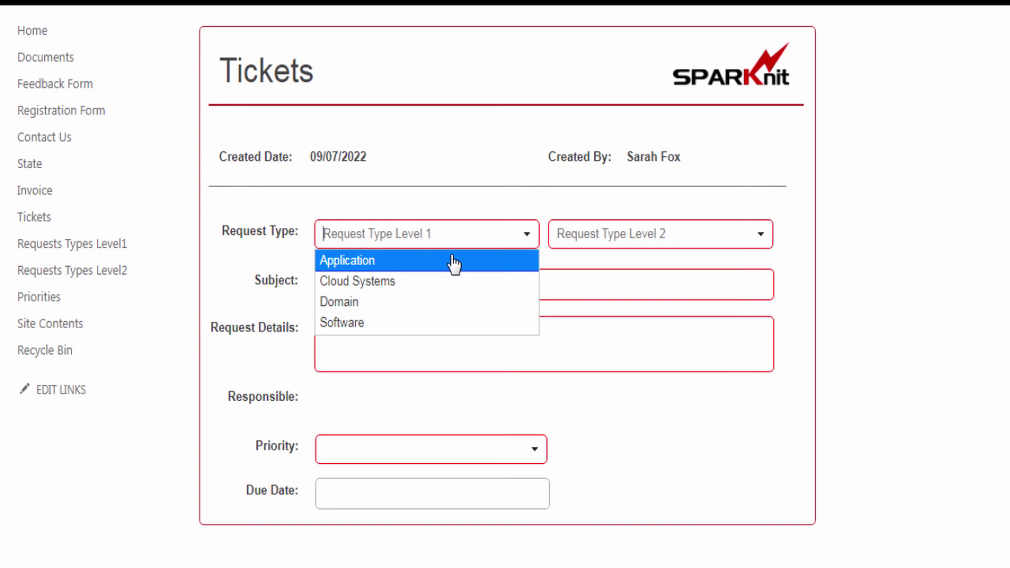
click(390, 263)
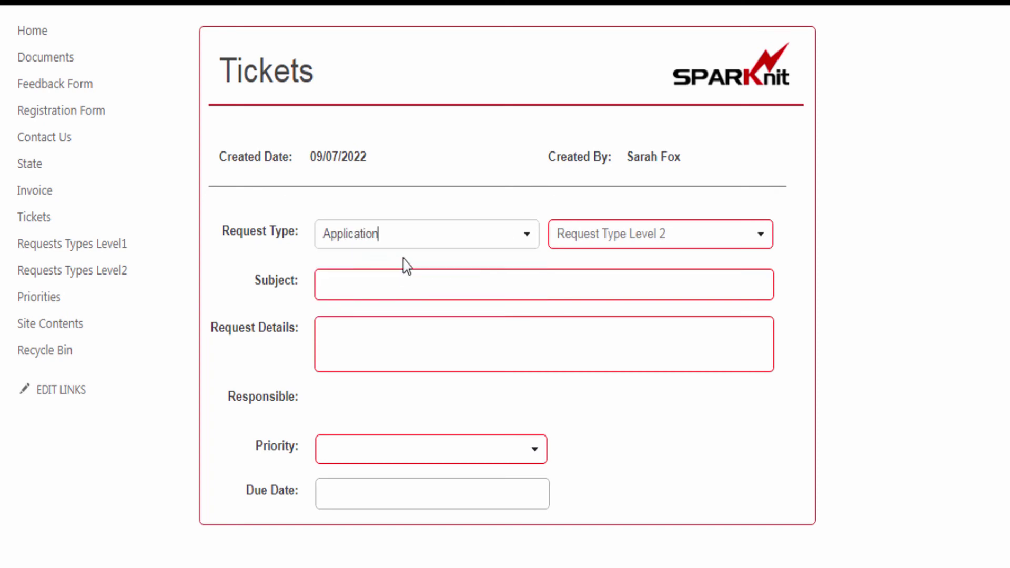
click(759, 244)
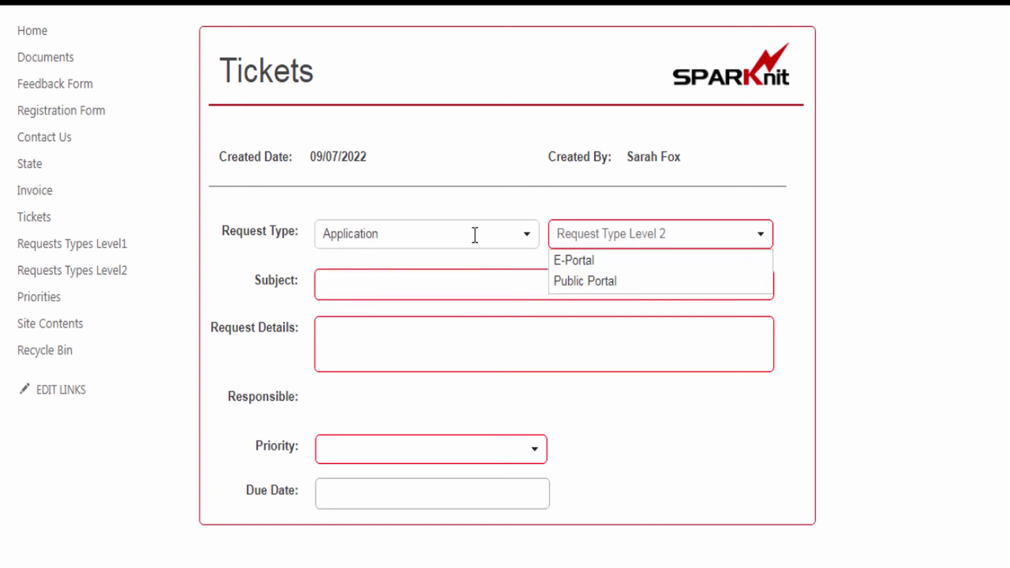
click(594, 282)
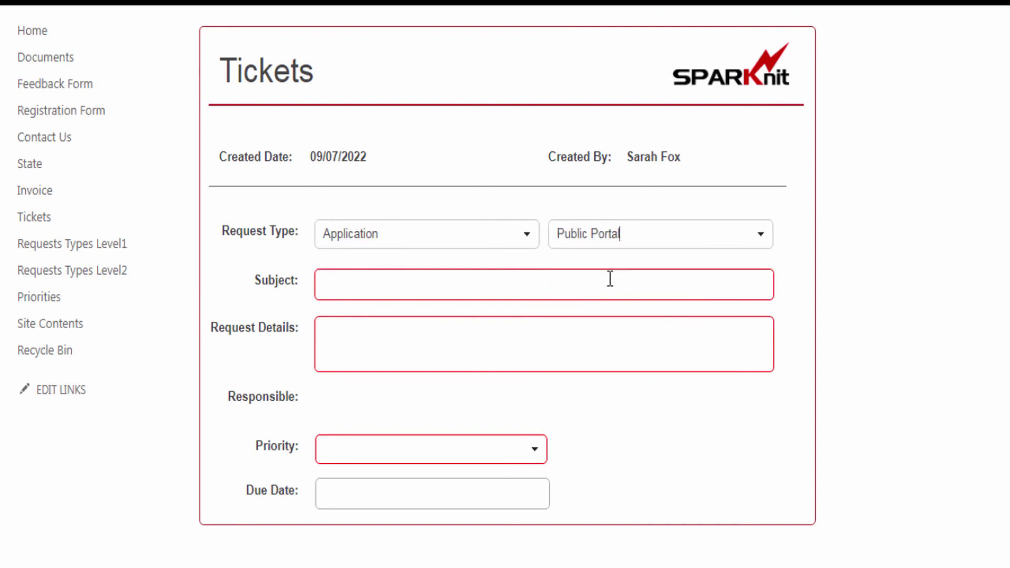
Test the cascading lookups with Software and SharePoint, and open the Requests Types Level2 list.
click(524, 238)
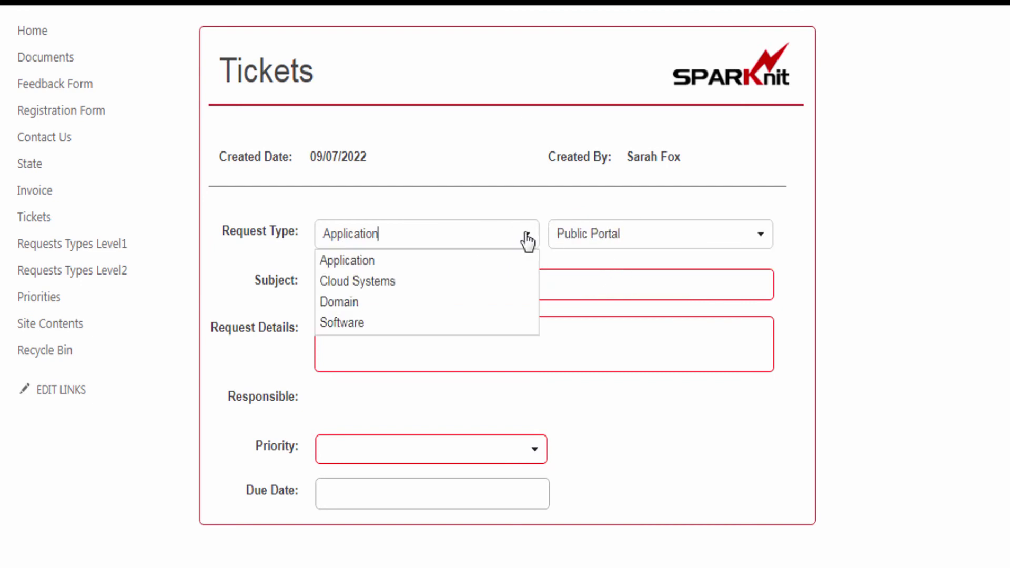
click(417, 323)
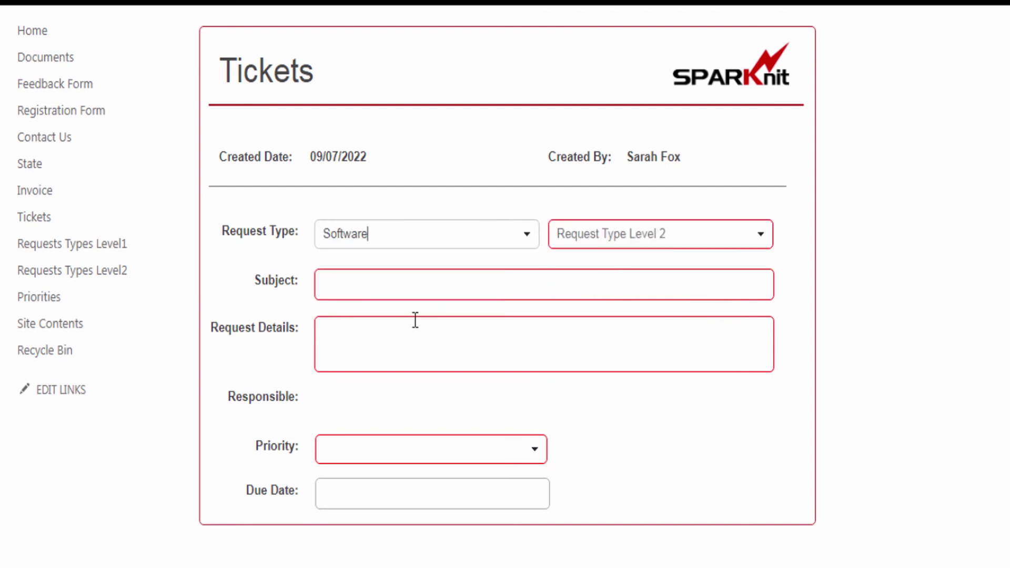
click(757, 239)
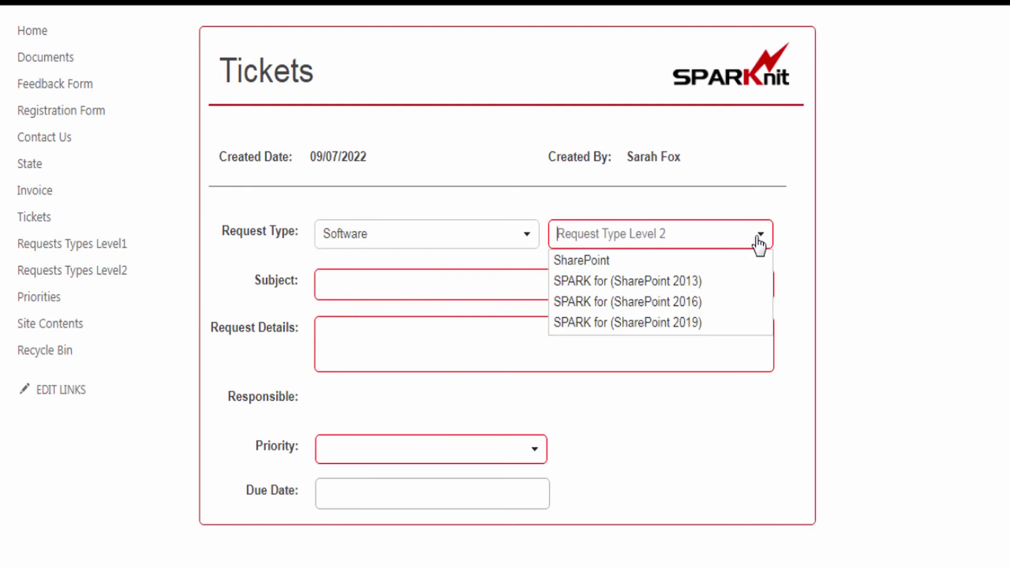
click(609, 261)
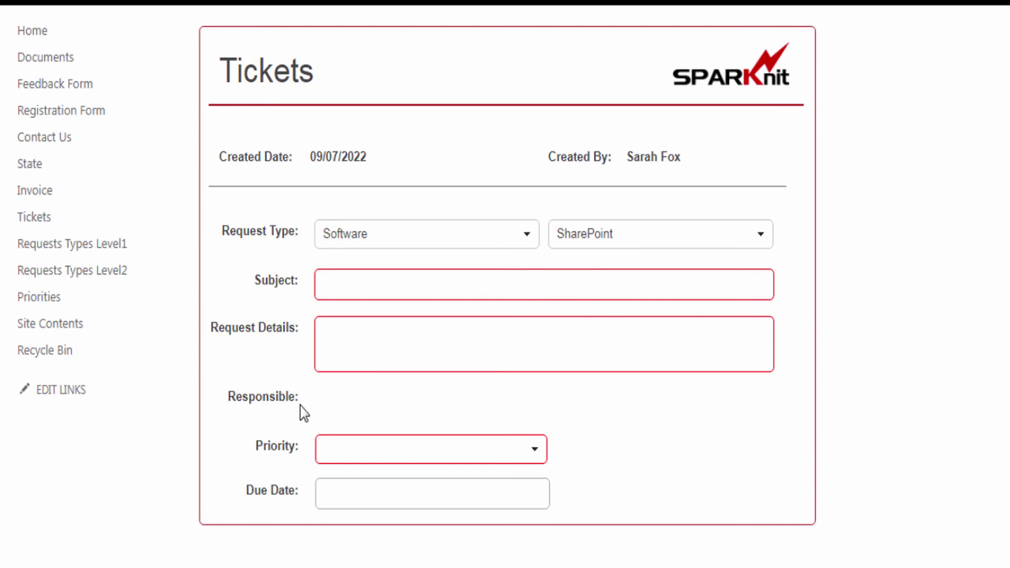
click(68, 273)
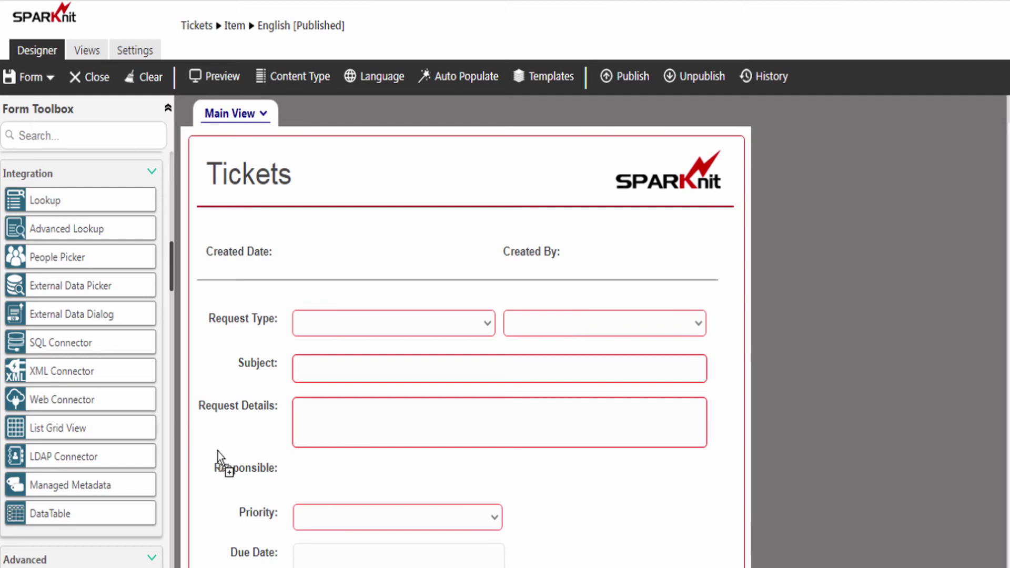
Add a People Picker beside the Responsible label in the form designer, with the ID PeoplePickerResponsible.
drag(217, 450, 483, 476)
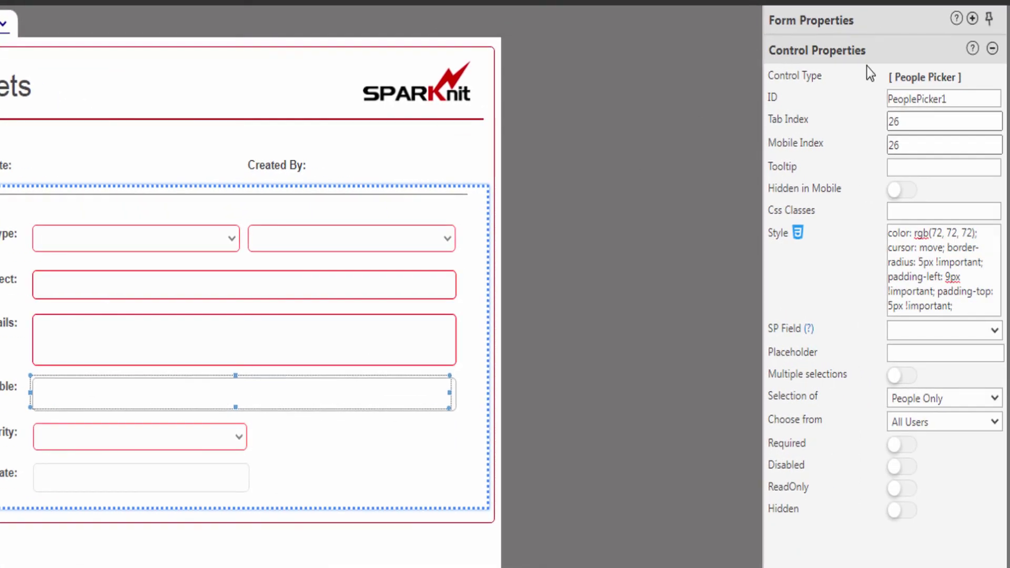
click(946, 98)
double_click(912, 99)
text(PeoplePickerResponsible)
click(874, 129)
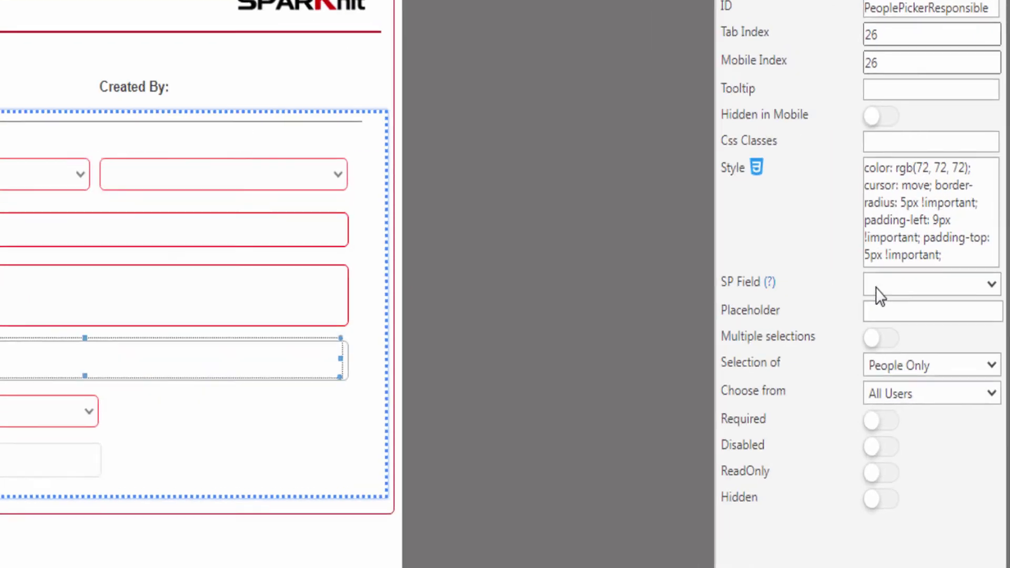
Bind the people picker to the Responsible SP field, allow selection of People and Groups, and make it required.
click(897, 331)
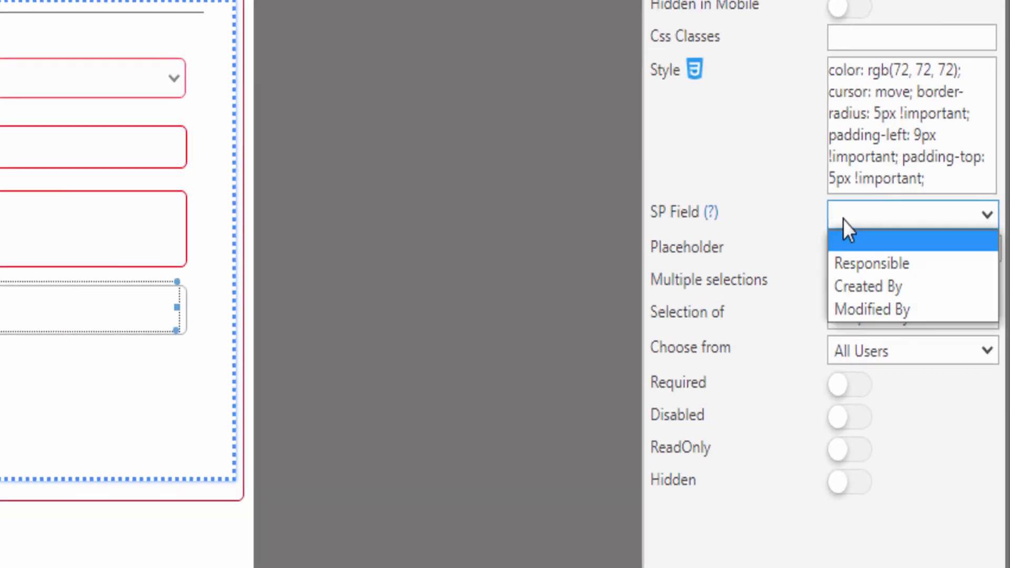
click(854, 243)
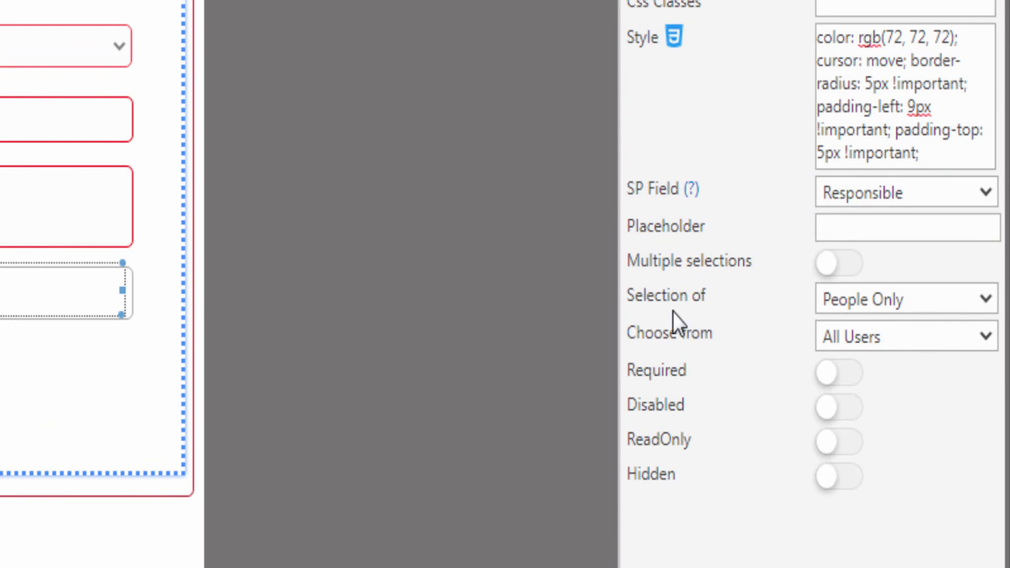
click(846, 303)
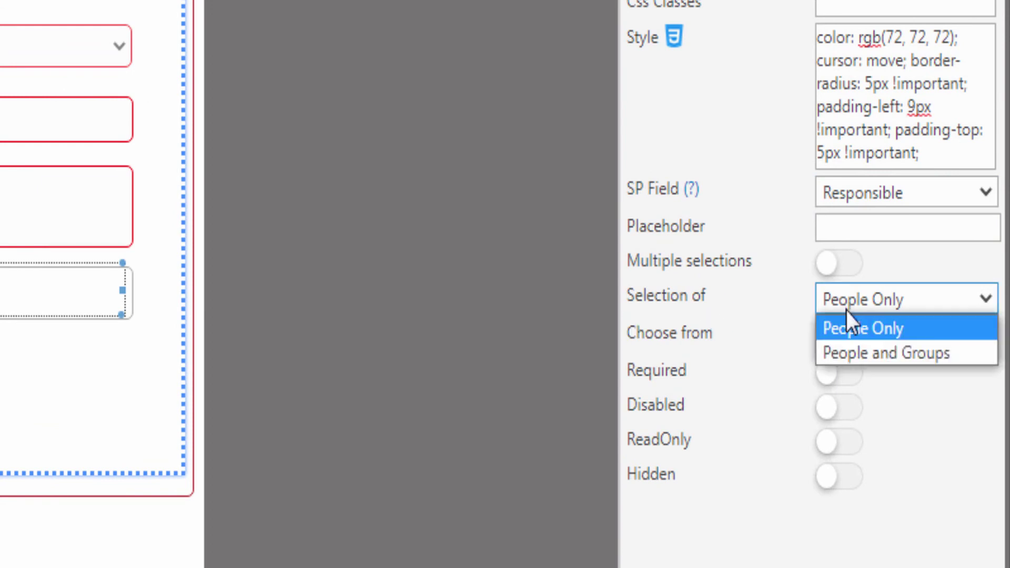
click(846, 351)
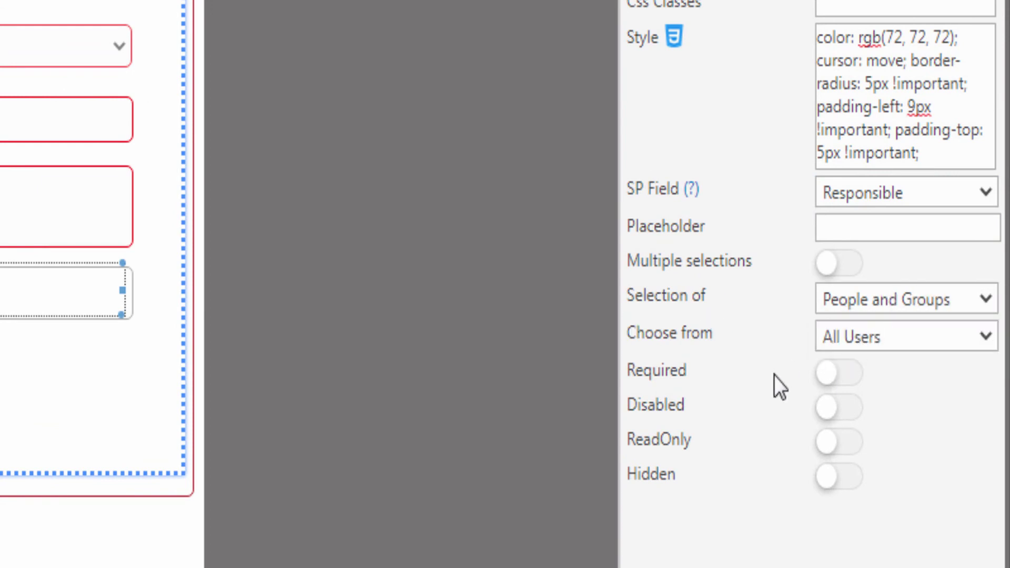
click(841, 372)
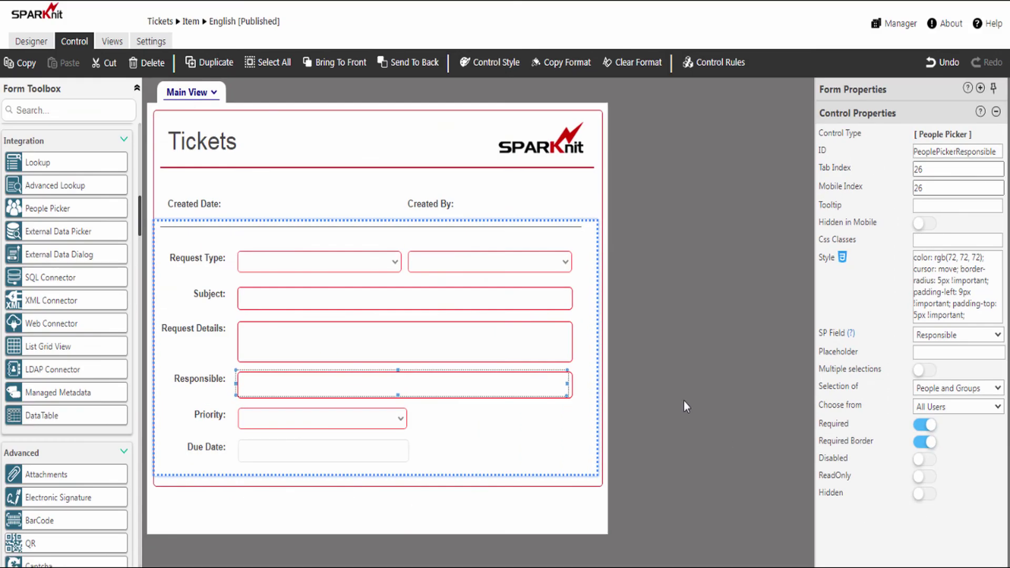
Add a new control rule named "Retrieve Responsible" to the second Request Type lookup.
click(481, 261)
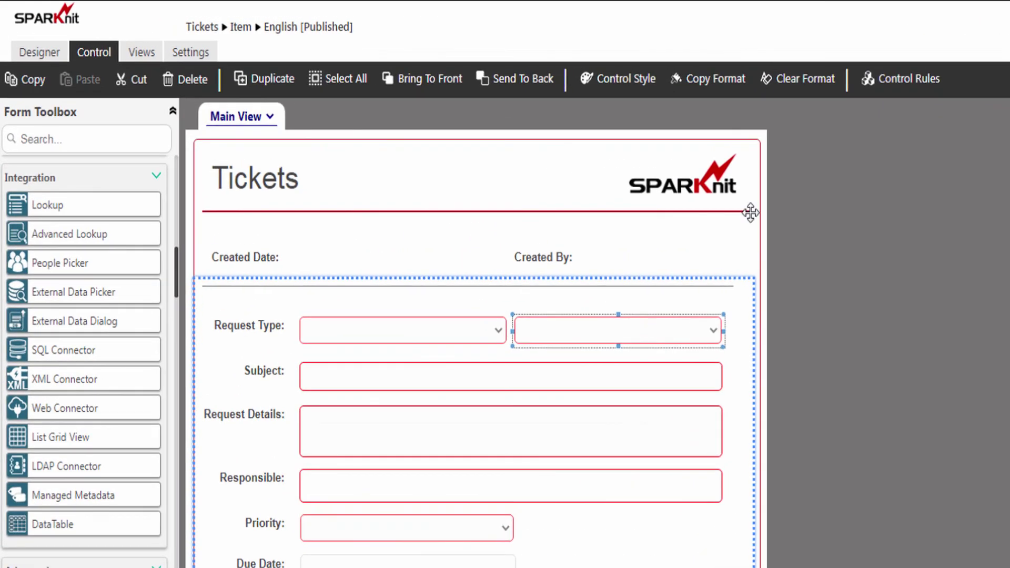
click(913, 81)
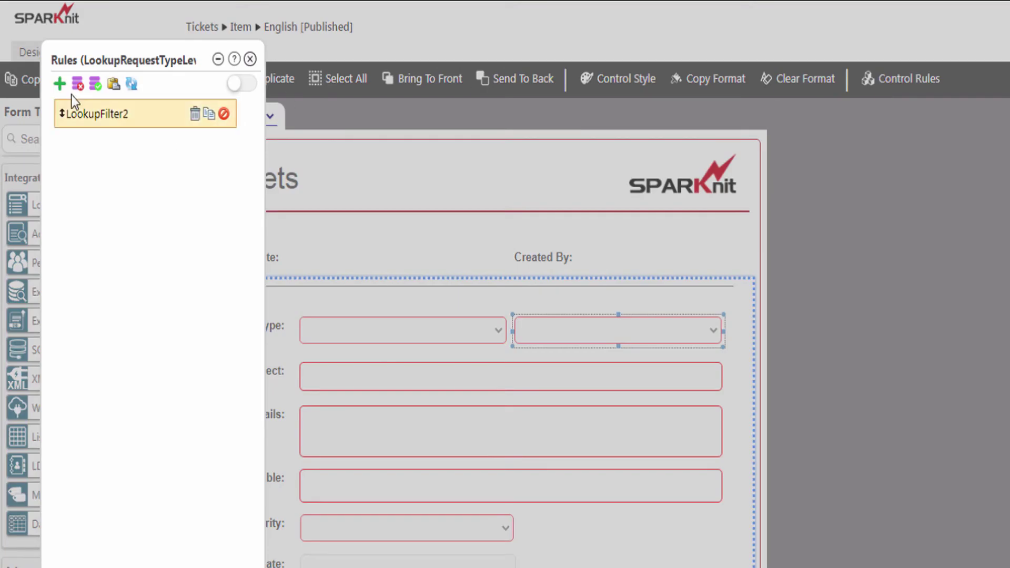
click(59, 84)
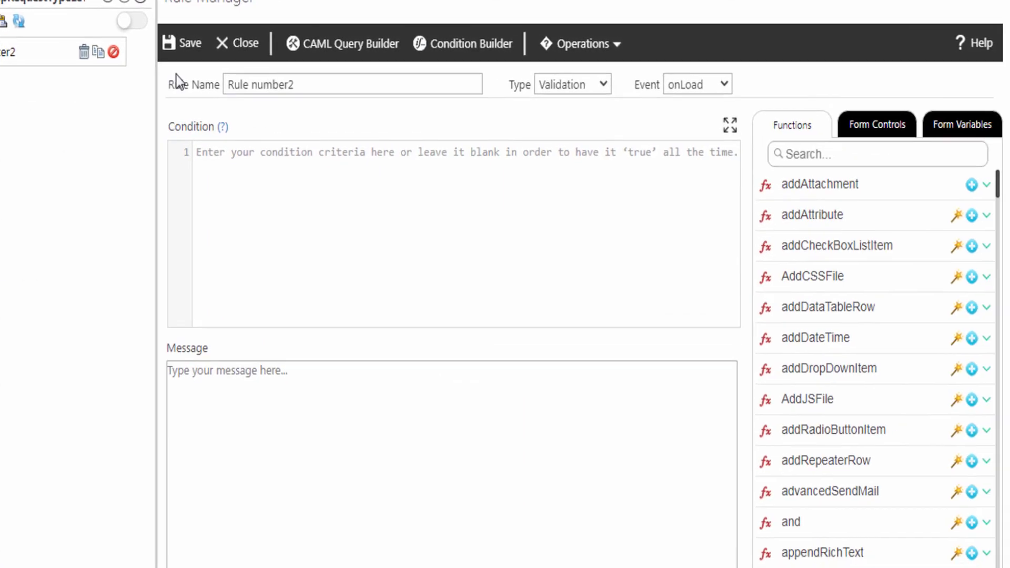
click(400, 123)
drag(321, 69, 185, 70)
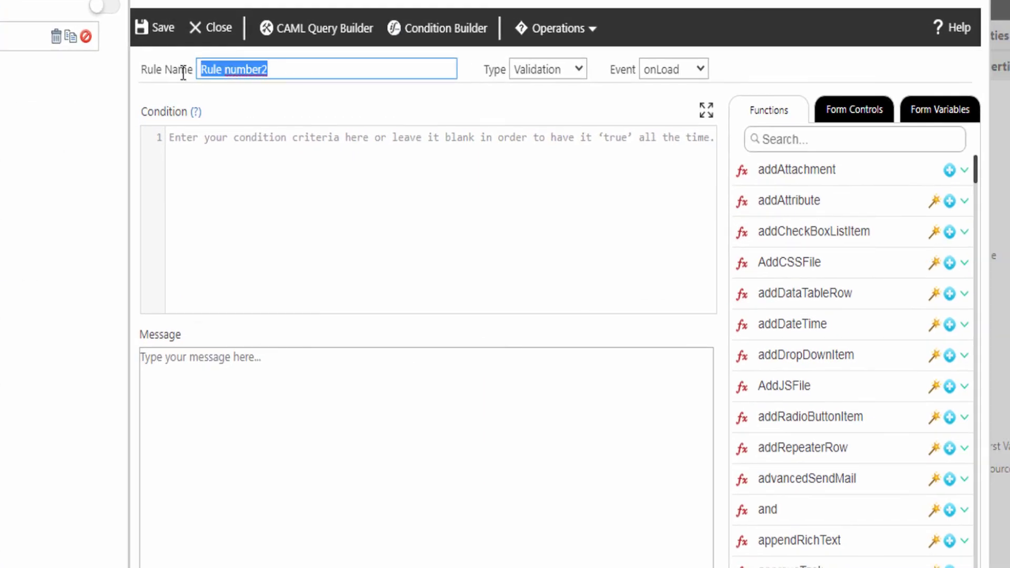
text(Retrieve Responsible)
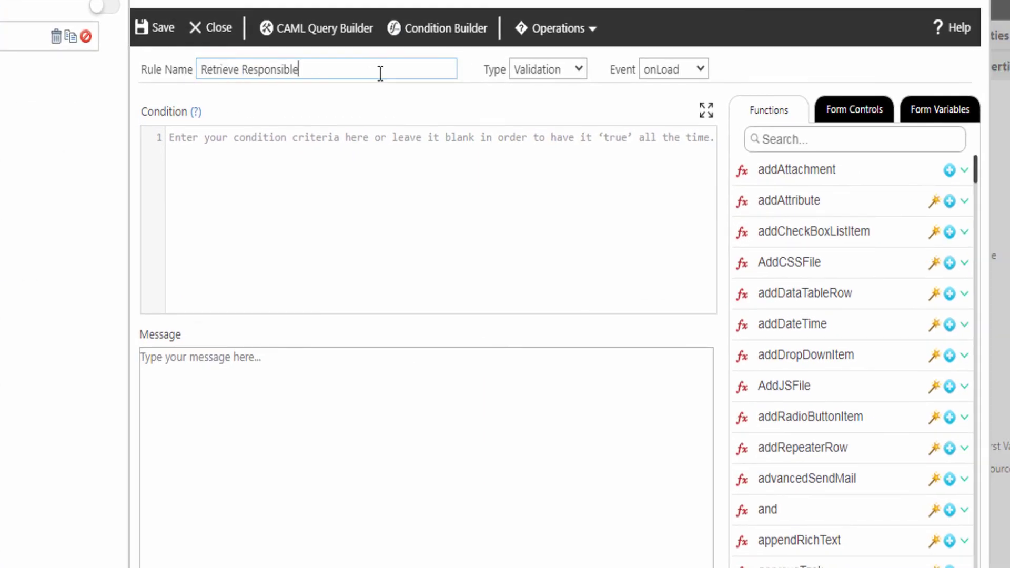
Set the rule's type to Action and its event to onChange, executing only when the event is triggered on this control.
click(557, 69)
click(535, 109)
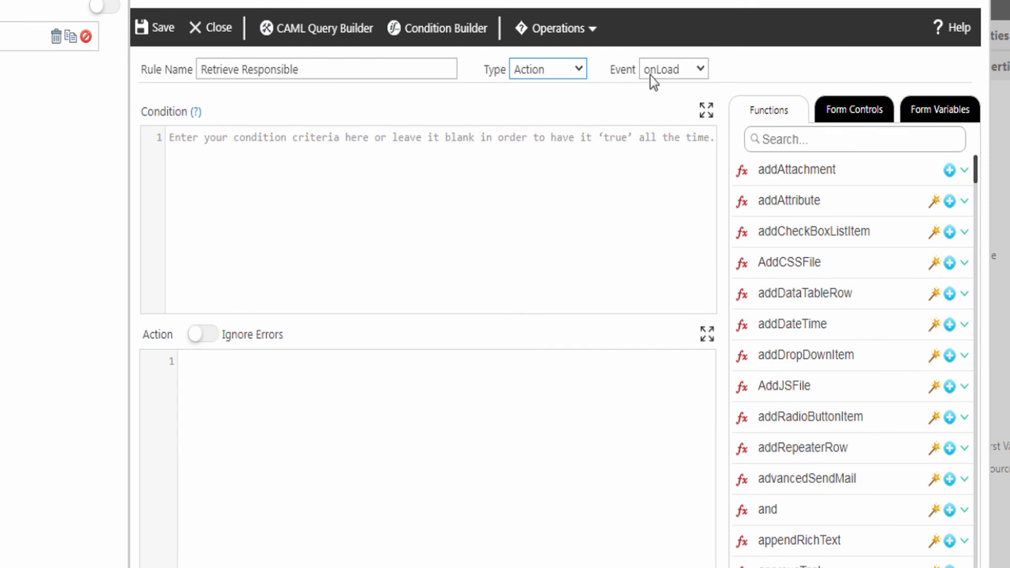
click(664, 71)
click(667, 122)
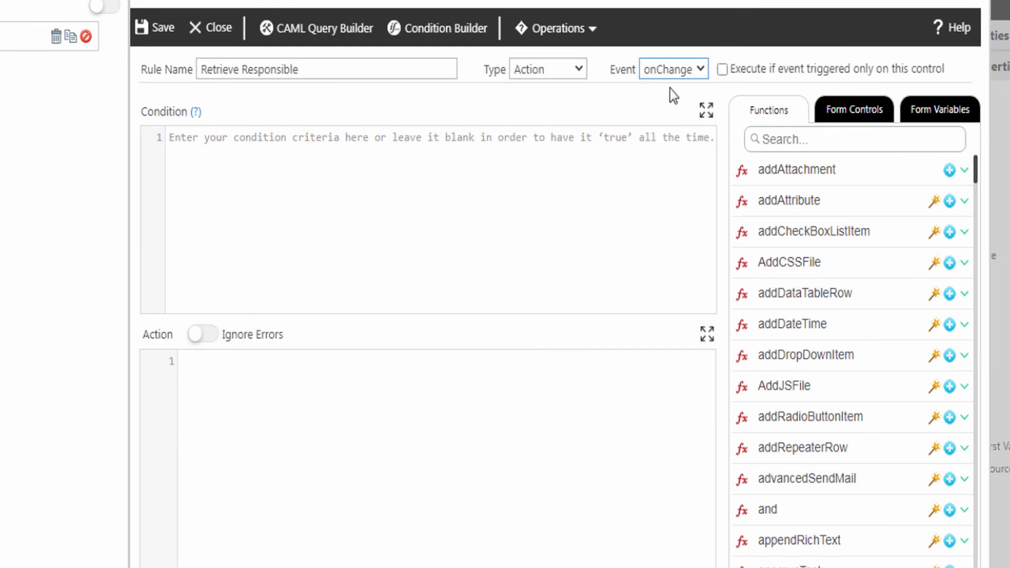
click(722, 70)
Set the rule's condition to LookupRequestTypeLevel2!='' by inserting the second-level lookup control and completing the comparison.
click(856, 122)
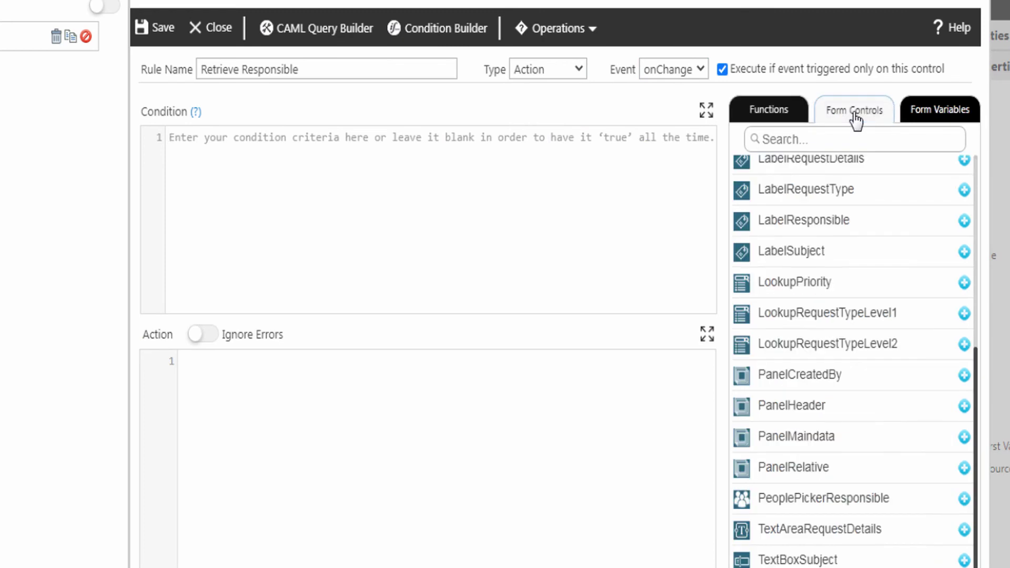
click(963, 345)
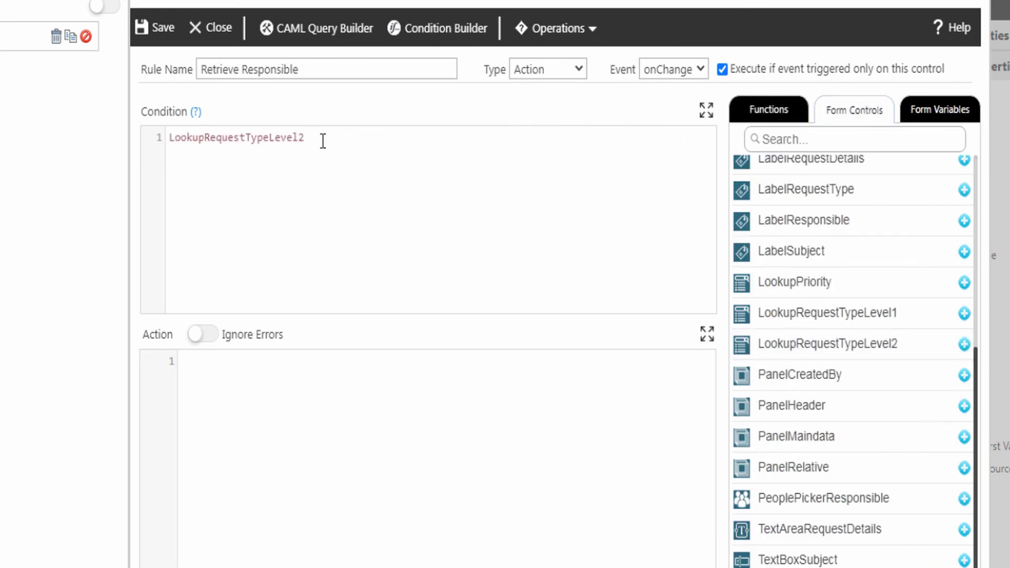
text(!='')
Find the getListItemData function, review its parameter descriptions, and insert it into the rule's action.
click(766, 112)
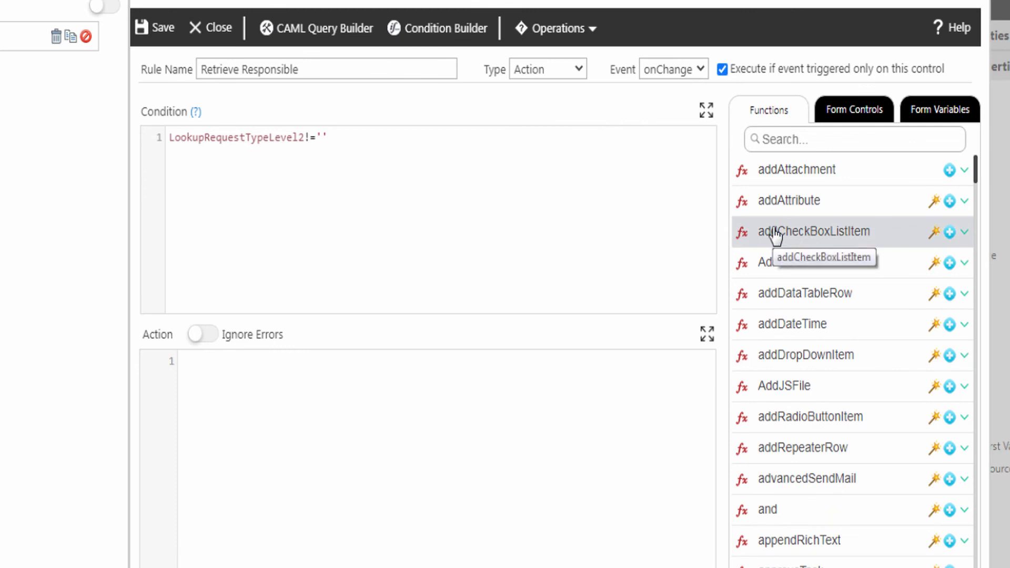
click(766, 141)
text(getListItemData)
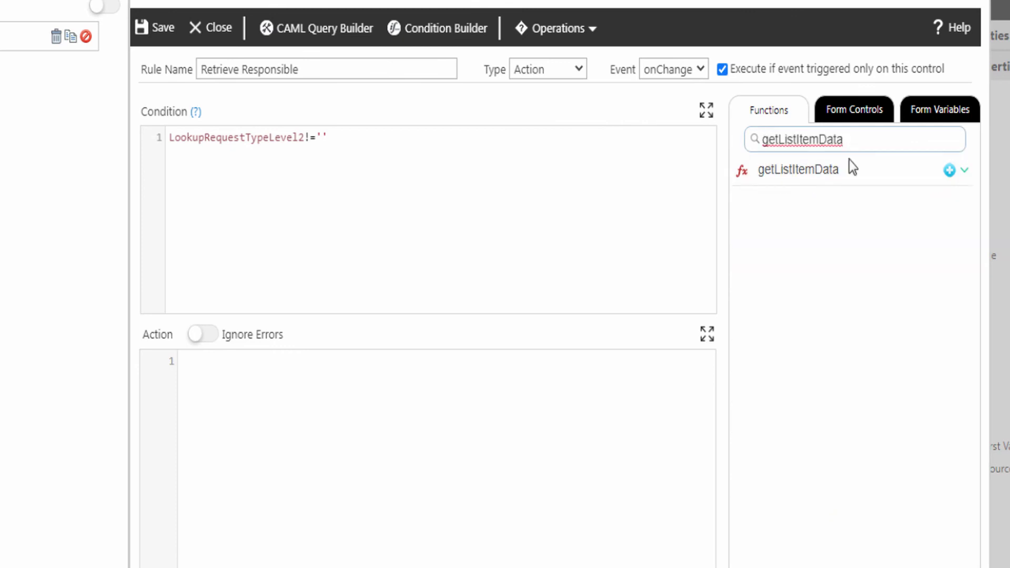
click(965, 171)
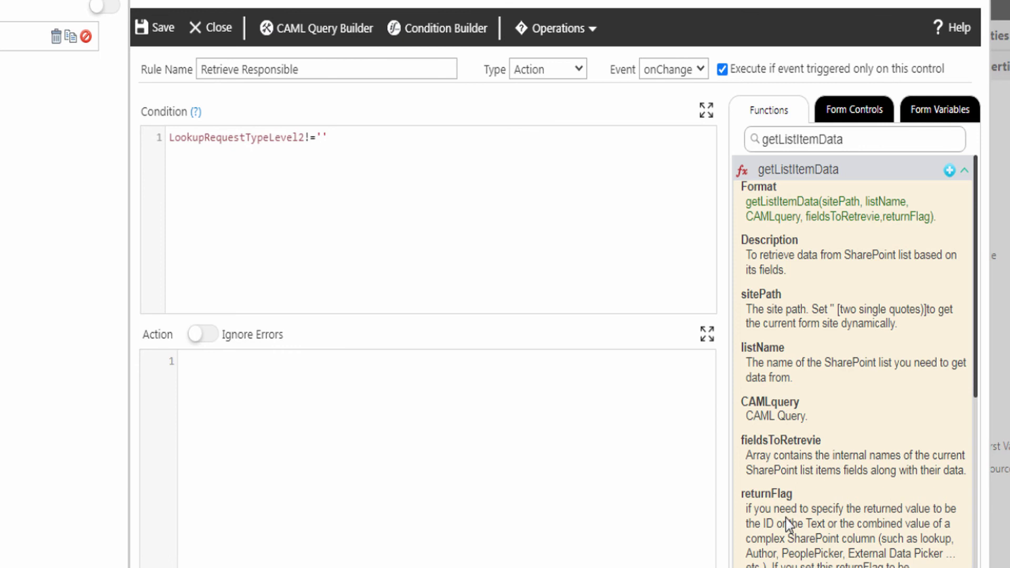
drag(978, 394, 948, 514)
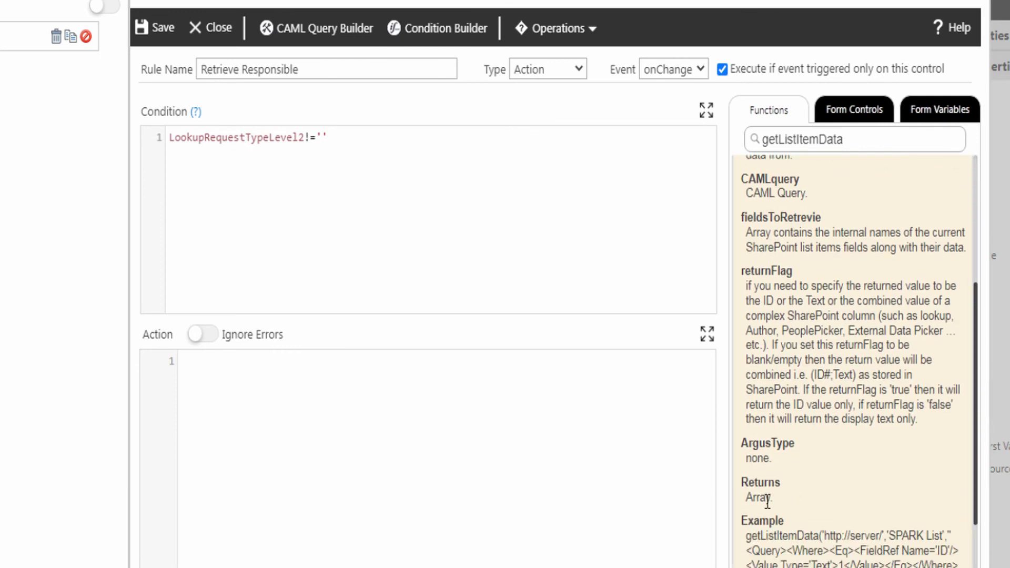
drag(975, 447, 986, 277)
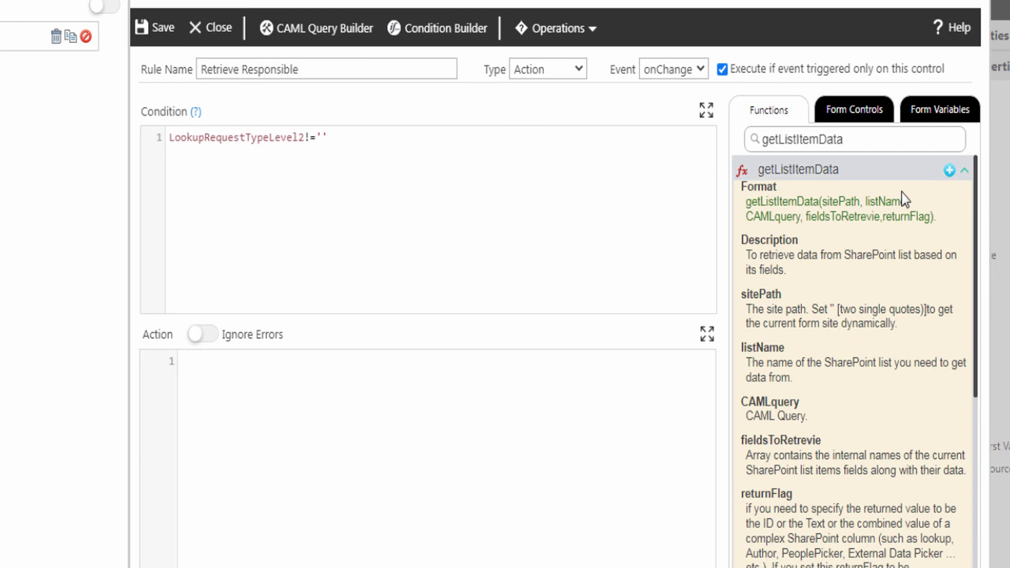
click(950, 171)
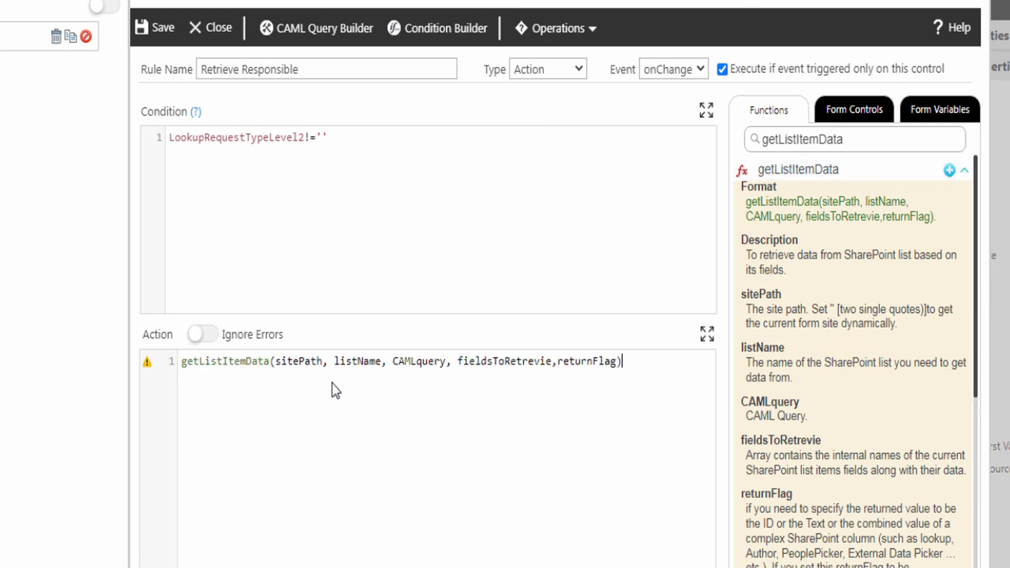
Set the getListItemData site path to '/HR' and its list name to 'Requests Types Level2'.
double_click(292, 363)
text('/HR')
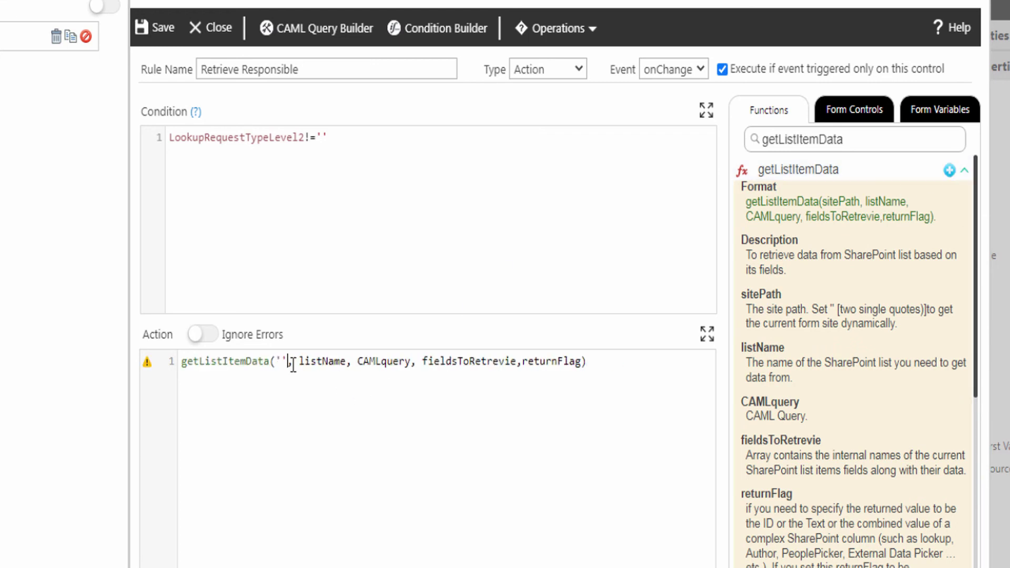
double_click(347, 362)
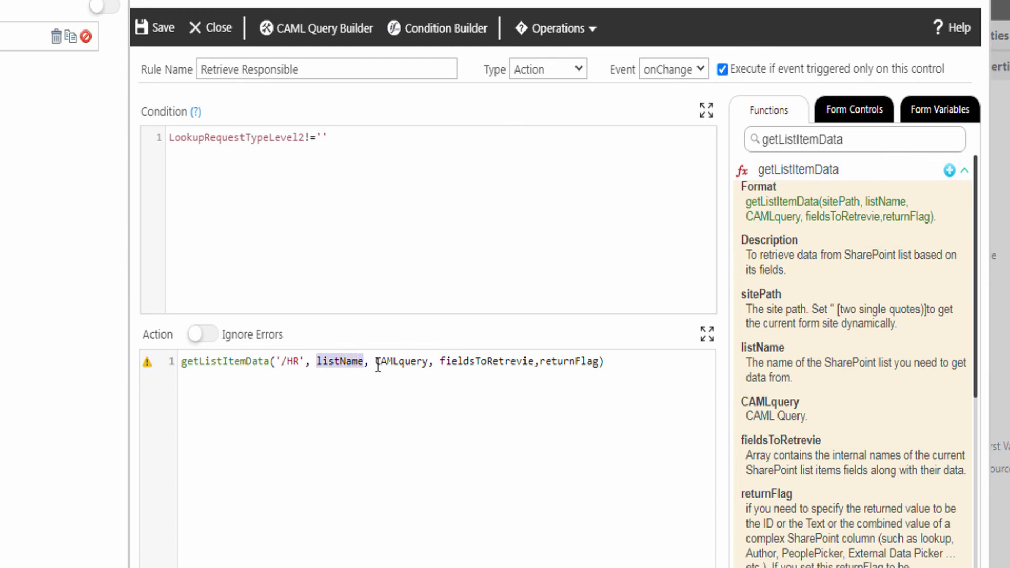
text('Requests Types Level2')
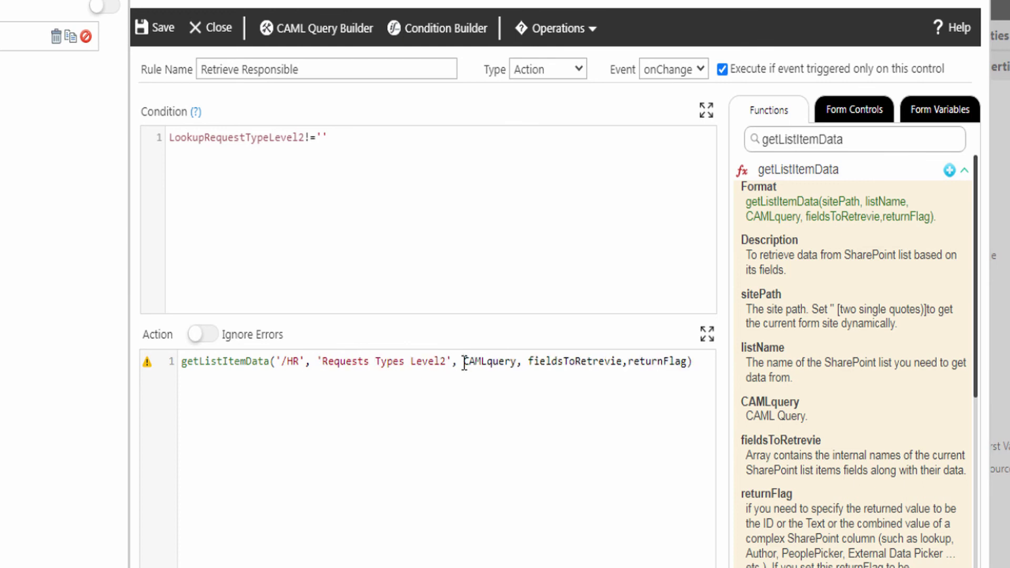
Start a CAML query to replace the CAMLquery argument, using the Requests Types Level2 list as its source.
double_click(465, 363)
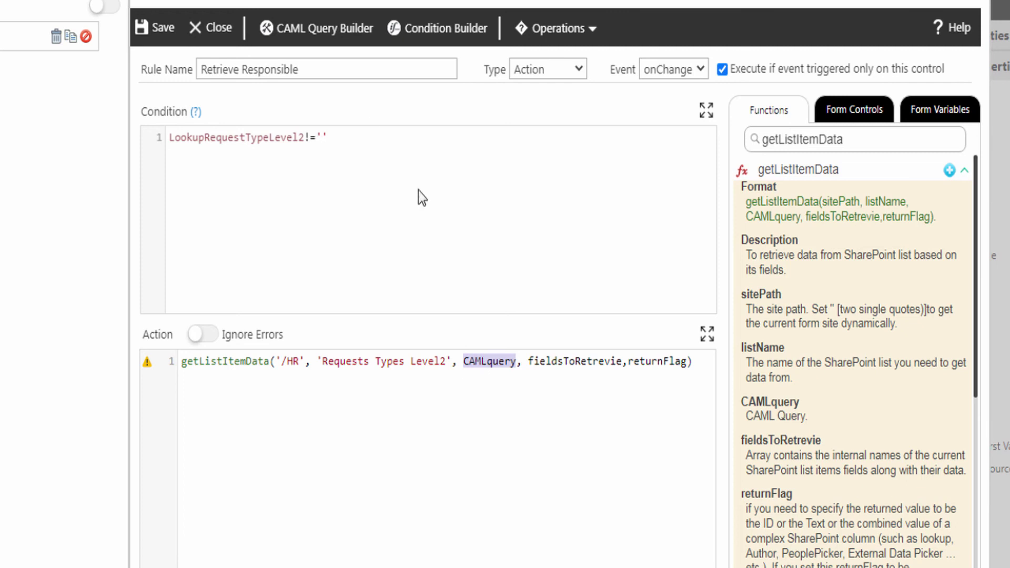
click(329, 32)
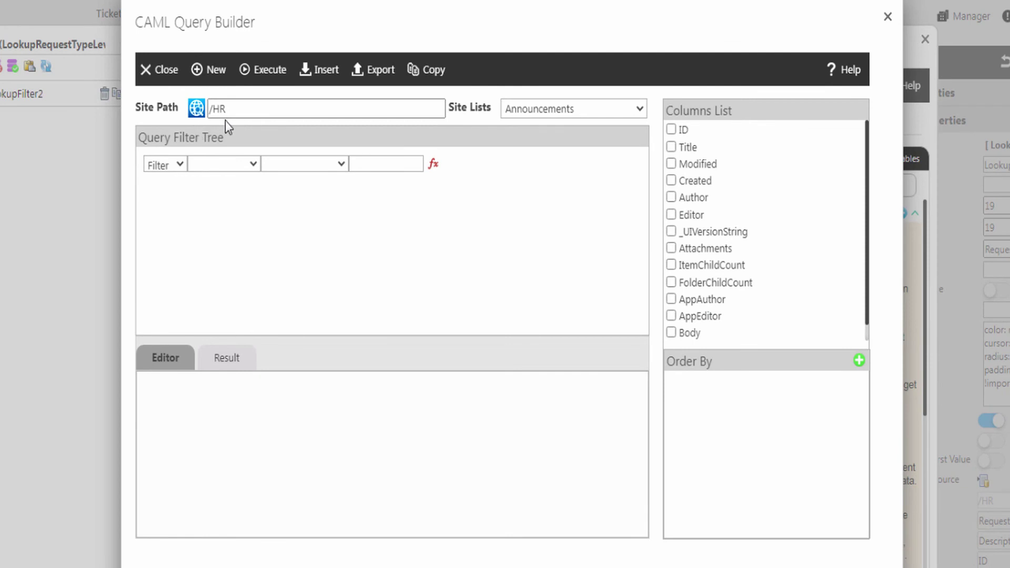
click(548, 111)
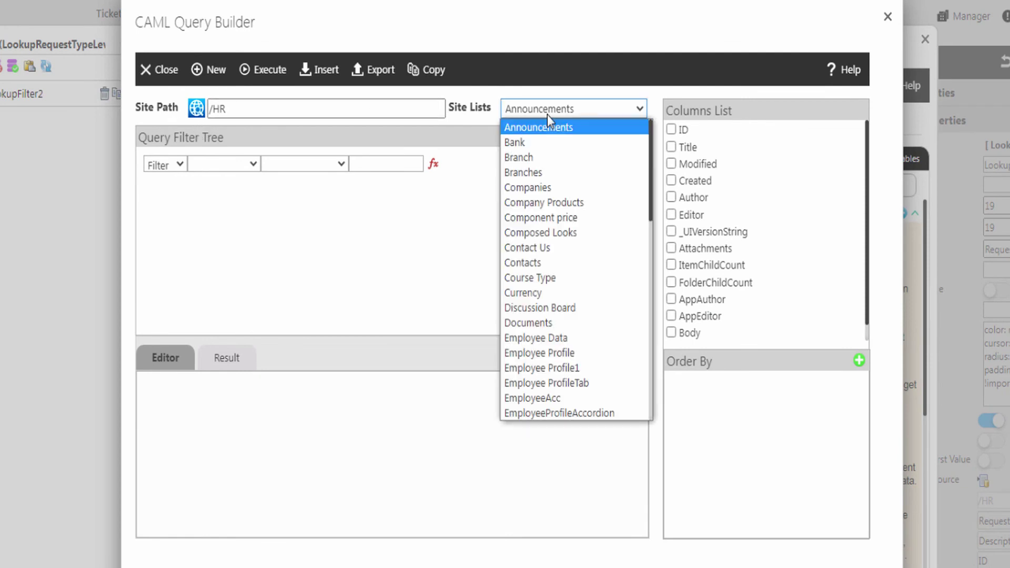
drag(653, 197, 652, 294)
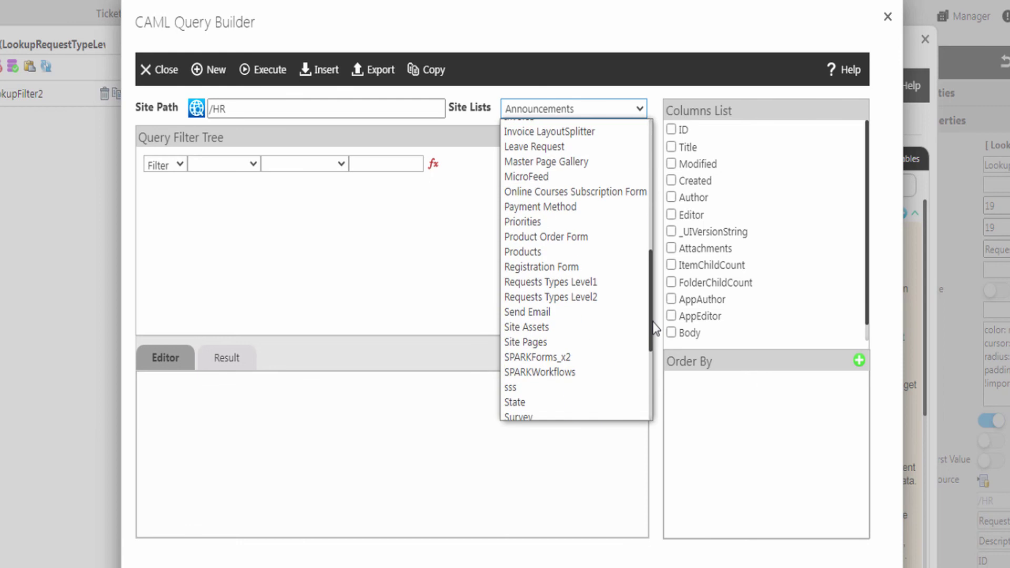
click(554, 293)
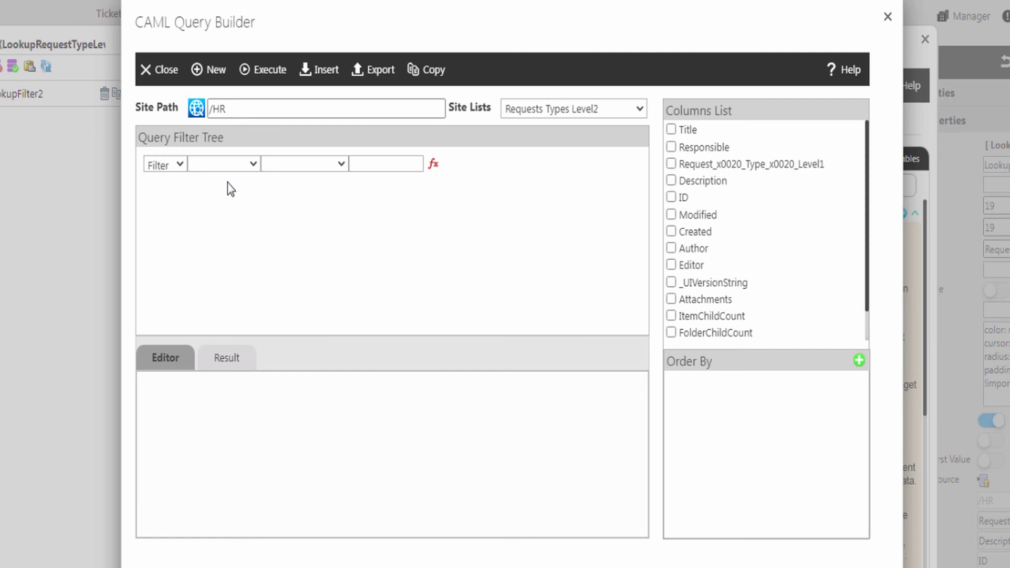
Filter the query to ID equal to the LookupRequestTypeLevel2 control and insert it into the rule's action.
click(230, 166)
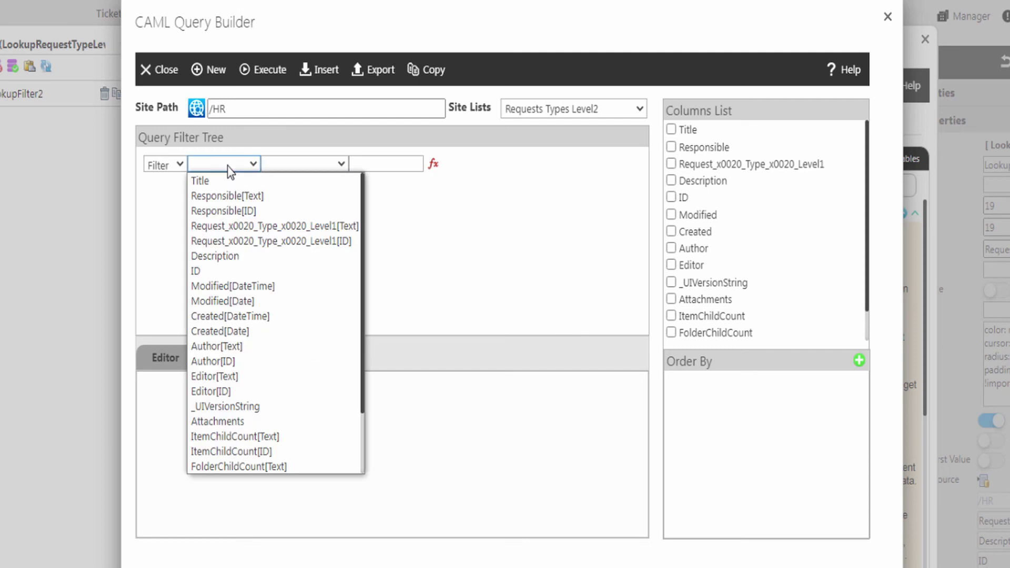
click(199, 271)
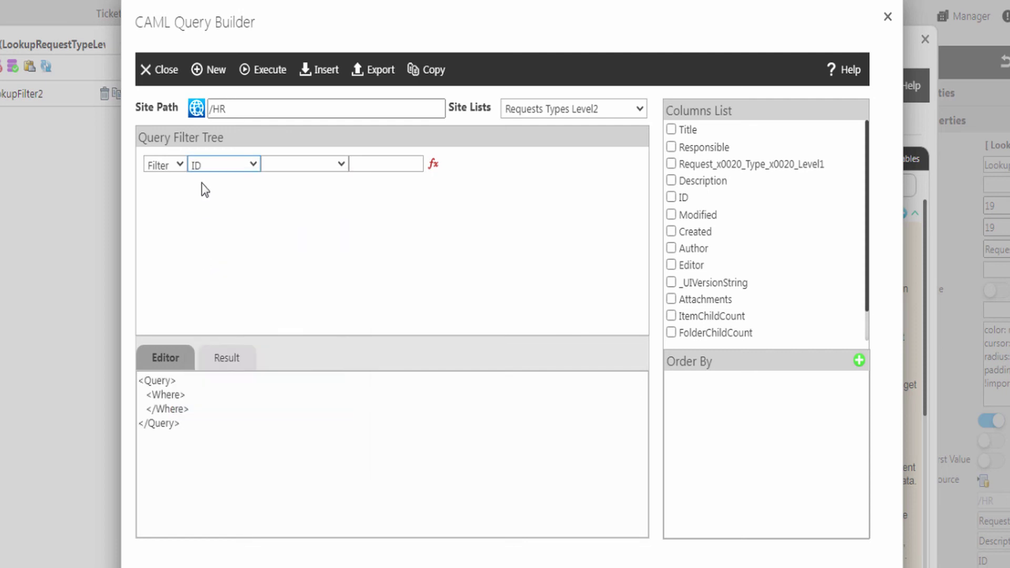
click(302, 166)
click(287, 179)
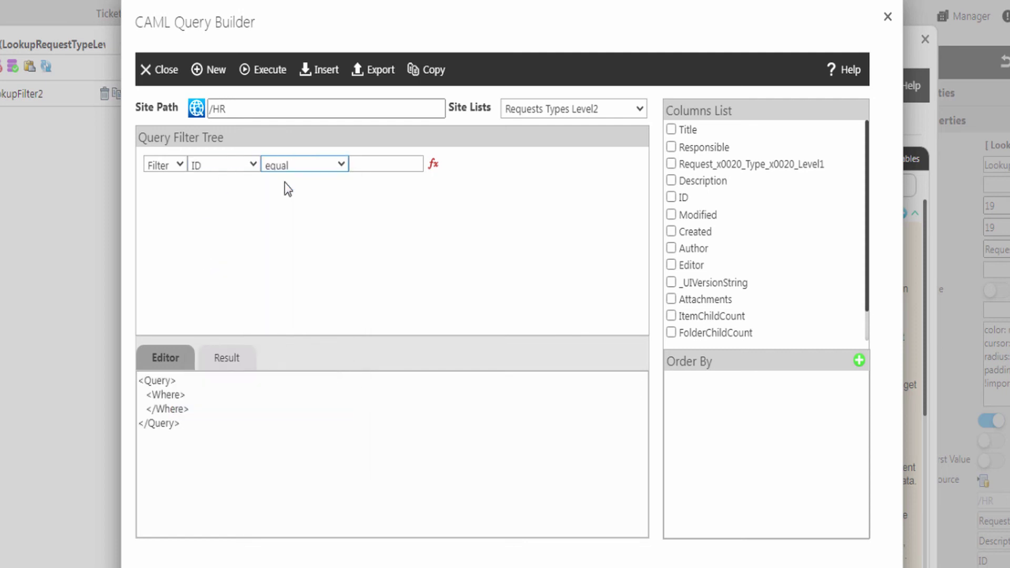
click(433, 165)
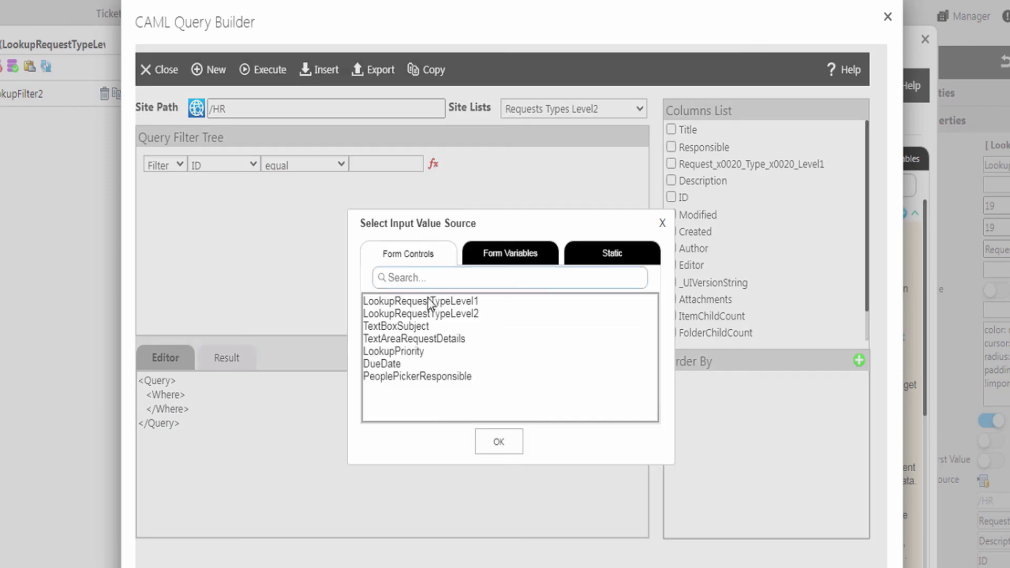
click(421, 315)
click(492, 442)
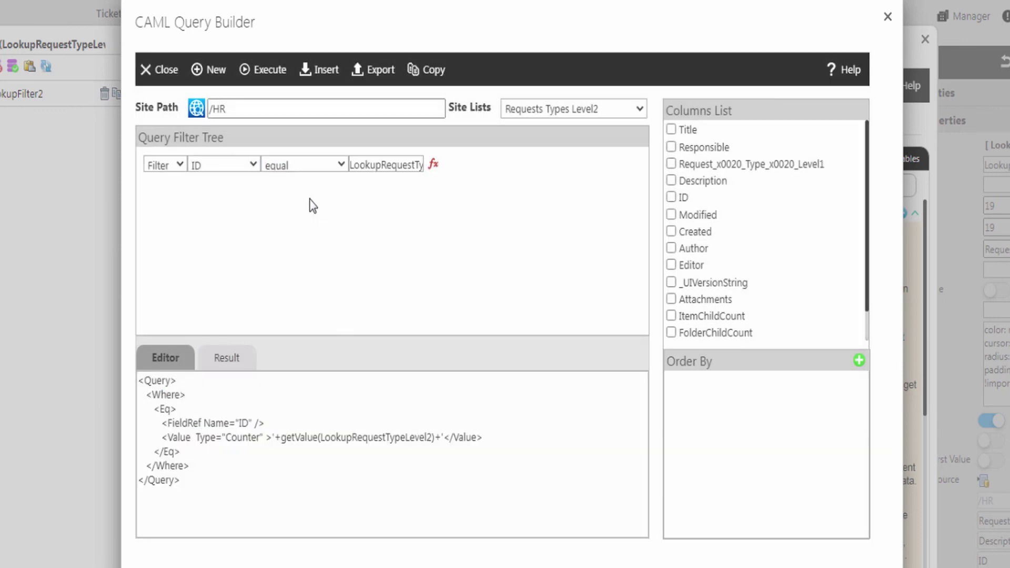
click(322, 74)
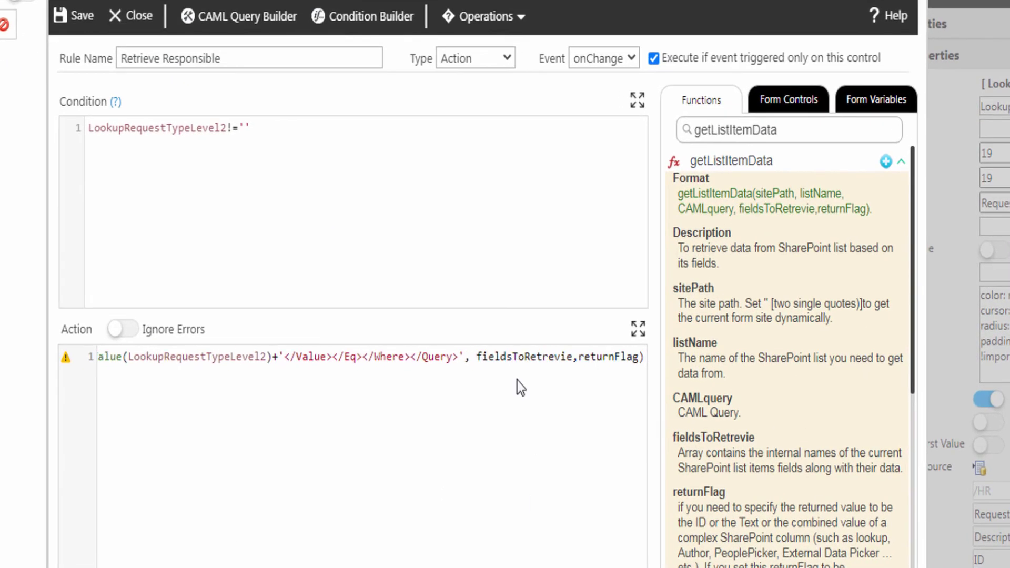
Set the fields to retrieve to ['Responsible'] and check the returnFlag description in the function's help.
double_click(504, 360)
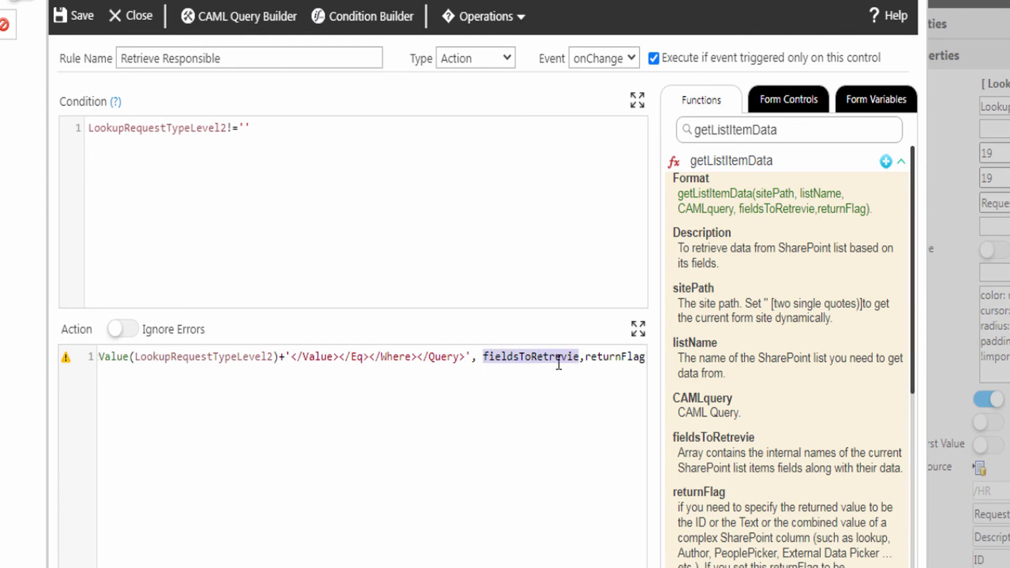
text(['Responsible'])
click(603, 357)
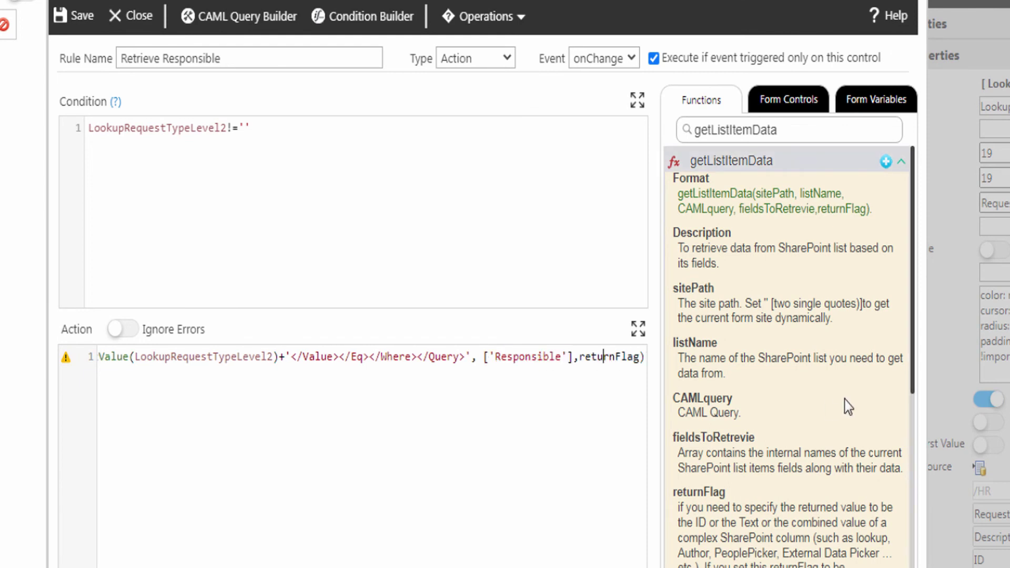
scroll(917, 409, down, 1)
scroll(918, 409, down, 5)
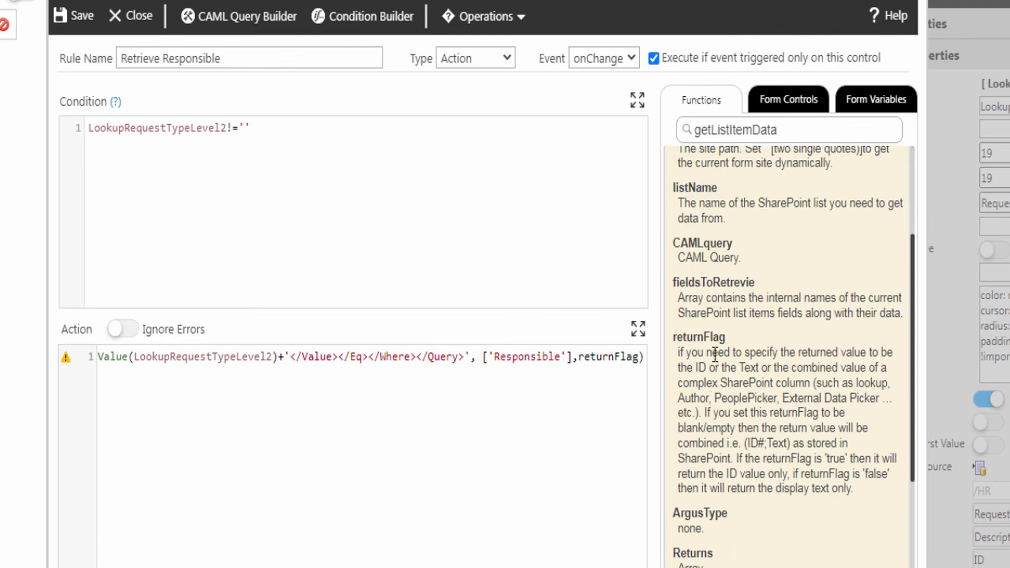
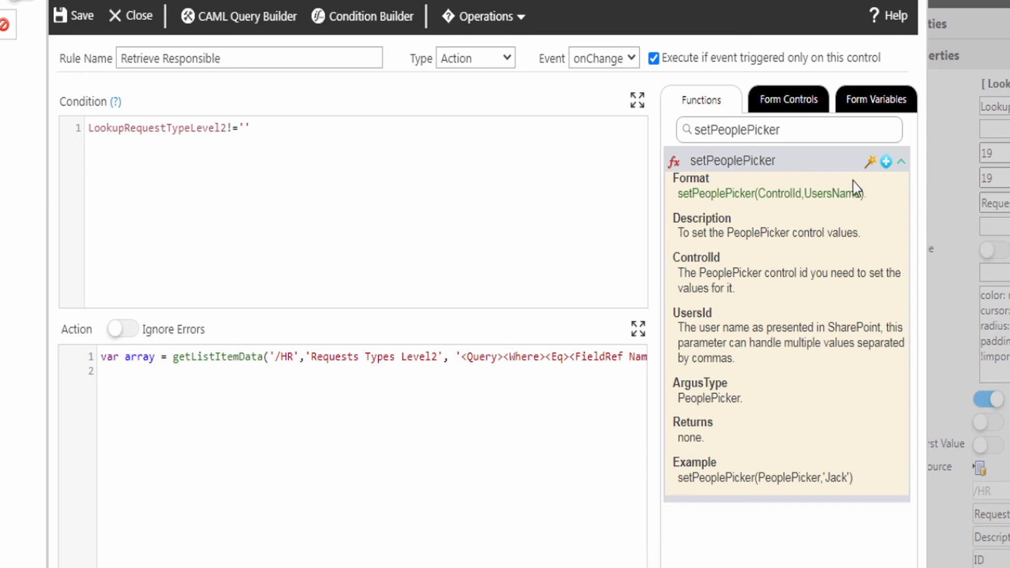
Insert the setPeoplePicker function on the action's second line with PeoplePickerResponsible as its control ID.
click(887, 163)
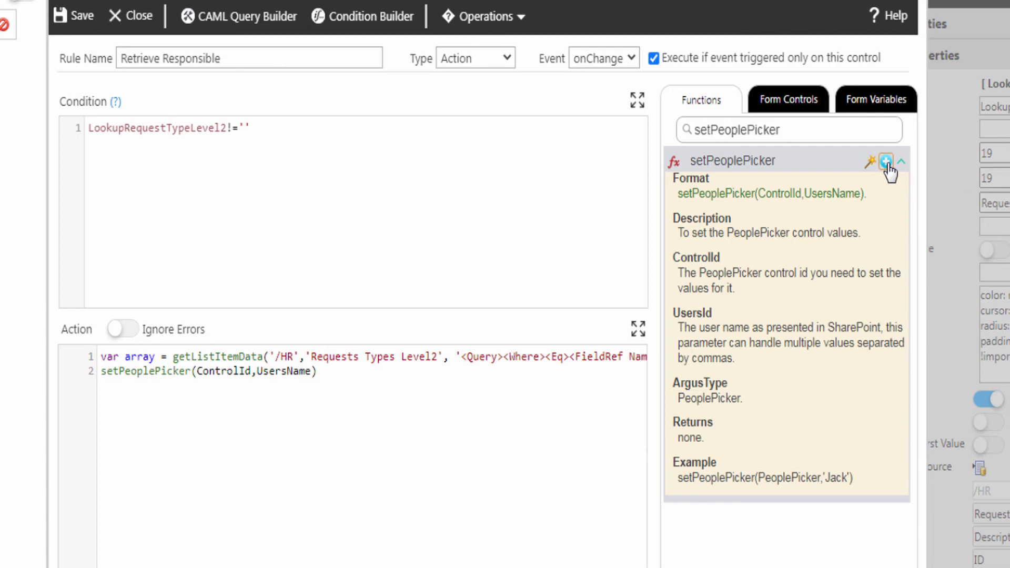
double_click(230, 372)
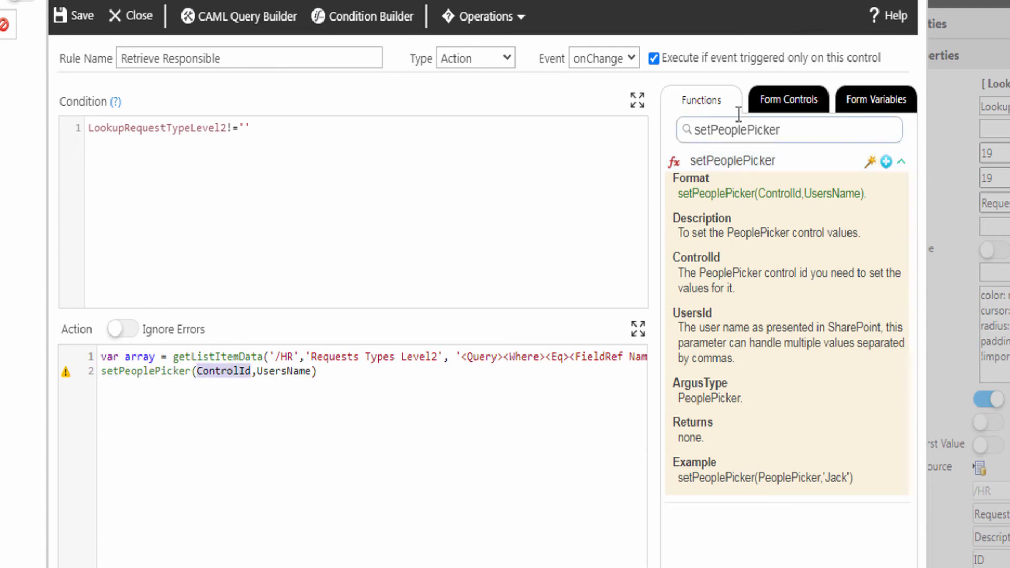
click(774, 105)
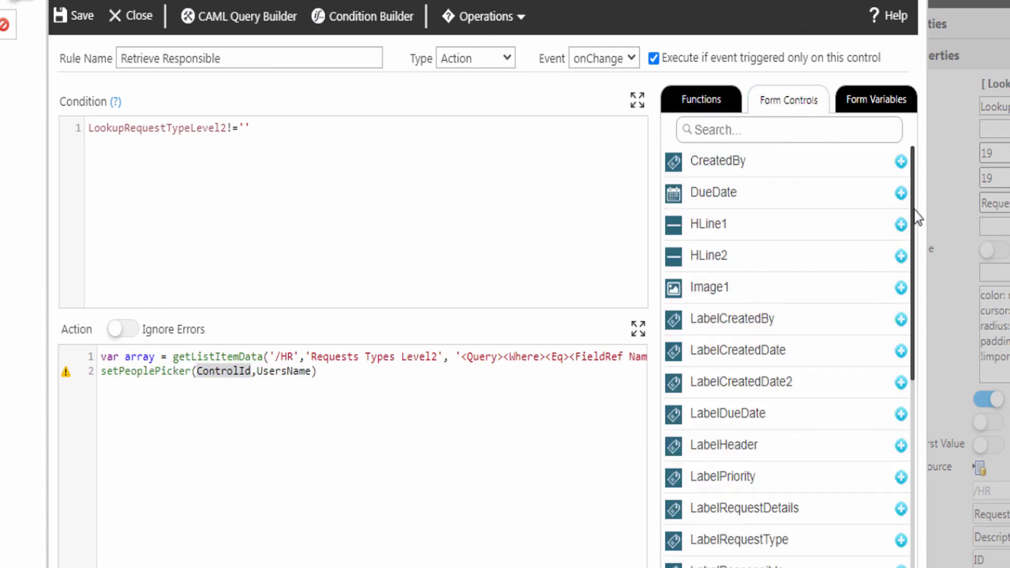
drag(914, 206, 918, 416)
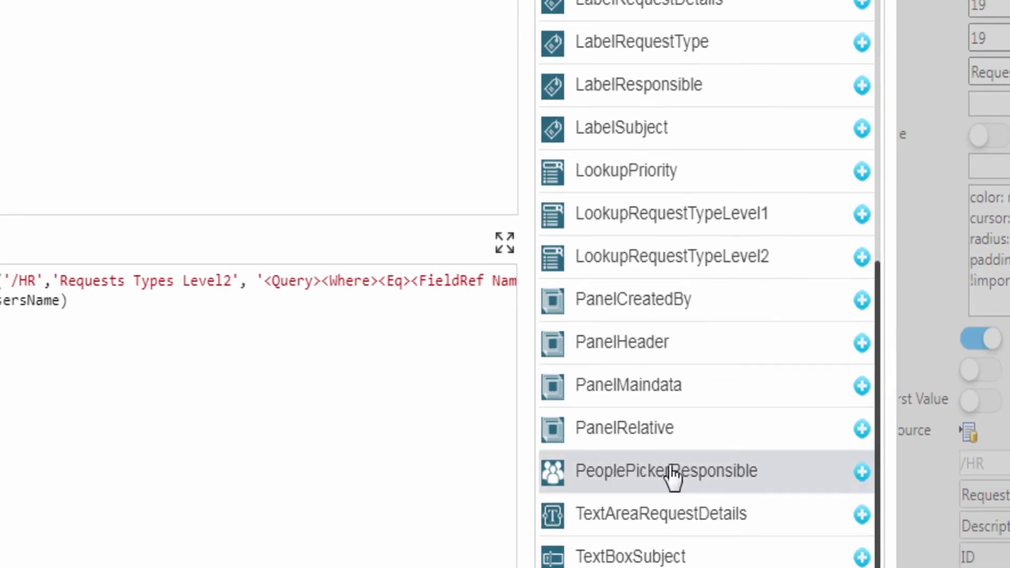
click(870, 479)
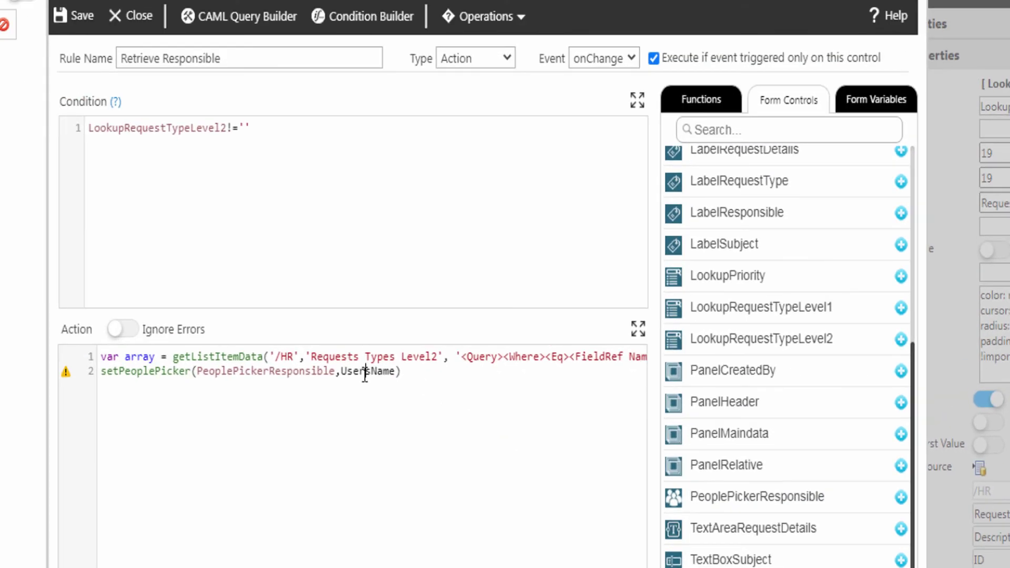
Set the setPeoplePicker user name argument to array[0], end the statement with a semicolon, and save the rule.
double_click(365, 371)
text(array[0])
click(403, 371)
text(;)
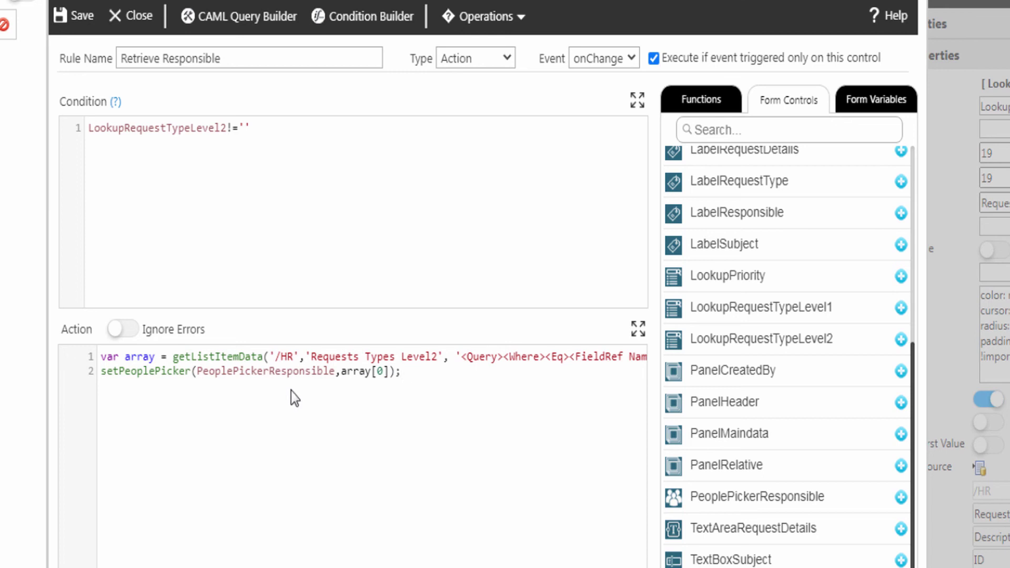
click(83, 16)
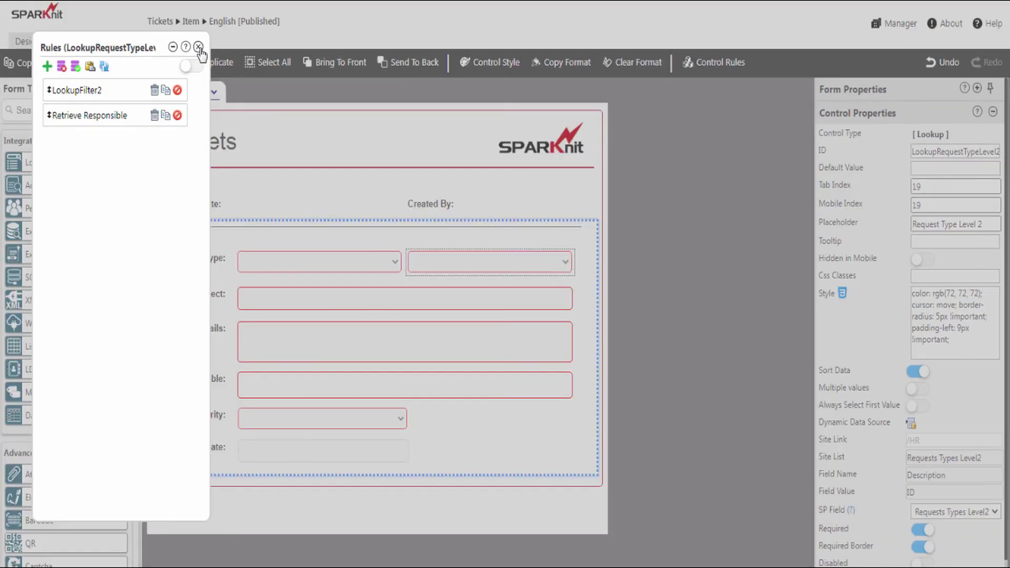
Close the level 2 lookup's rules and publish the Tickets form on the Item content type.
click(198, 47)
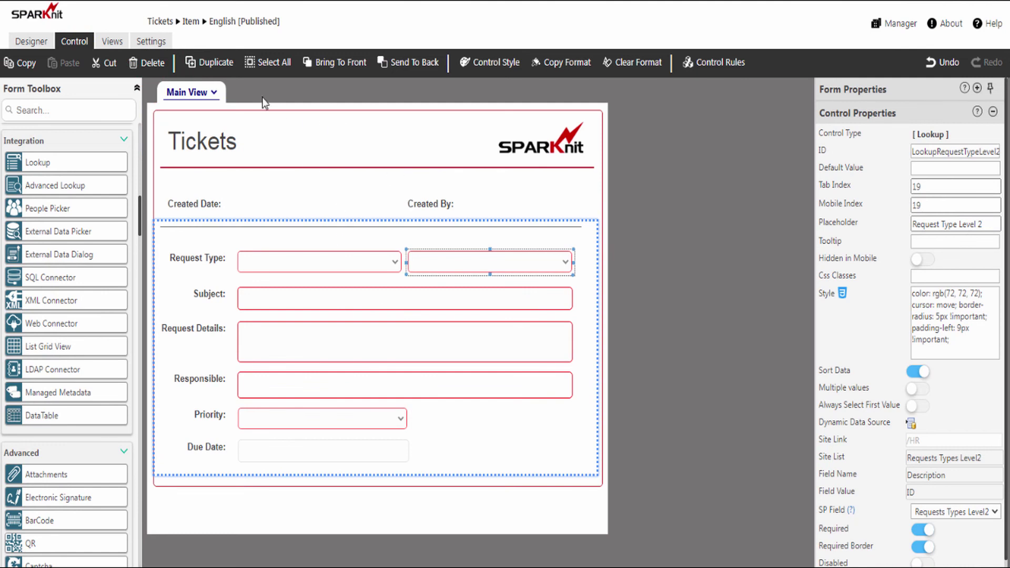
click(247, 111)
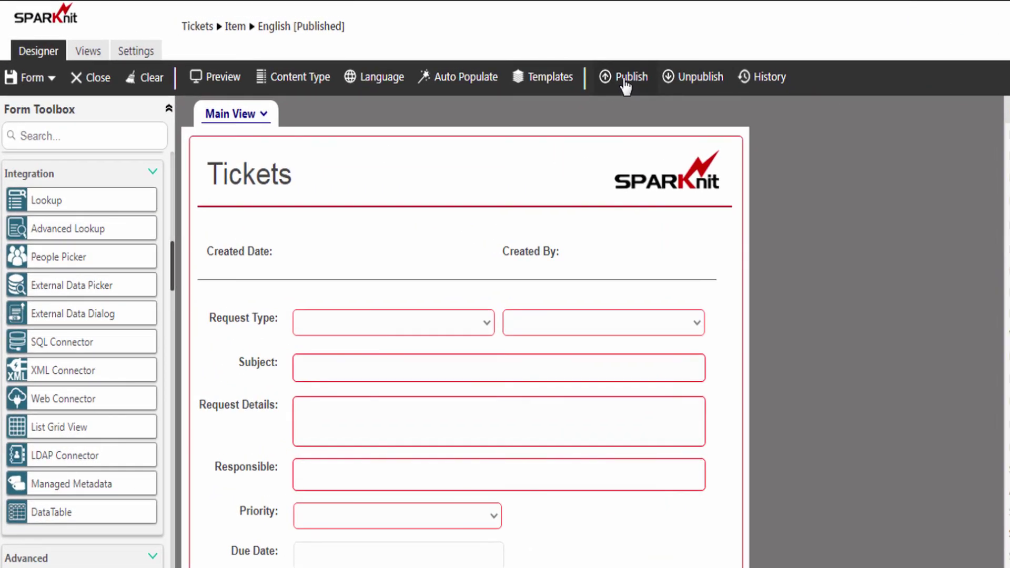
click(626, 79)
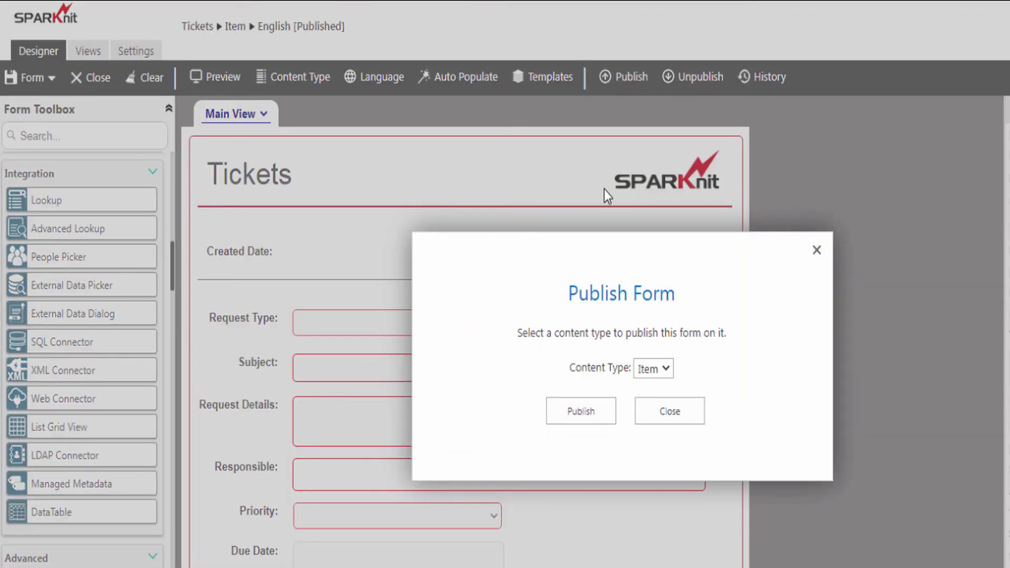
click(579, 412)
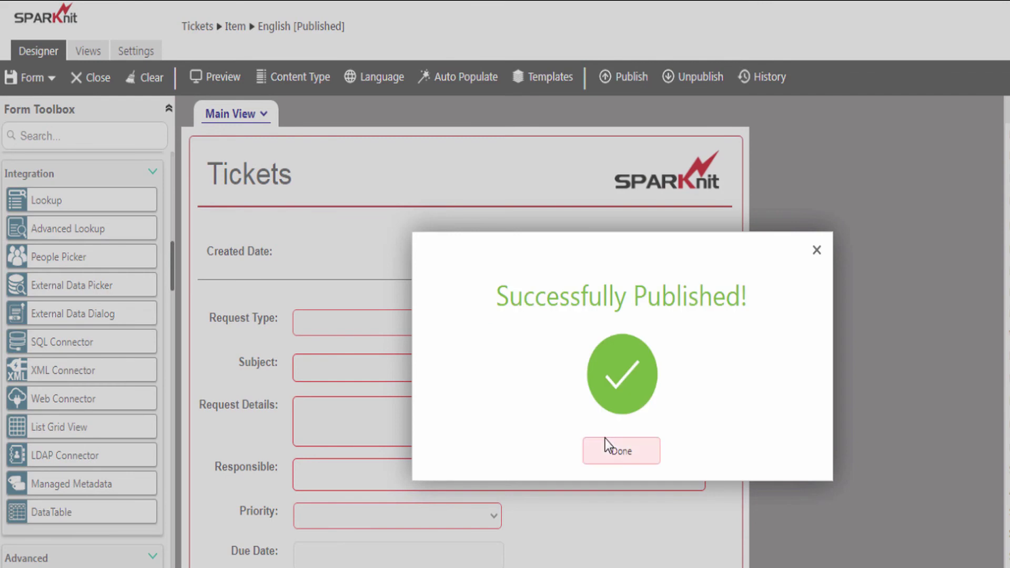
click(618, 454)
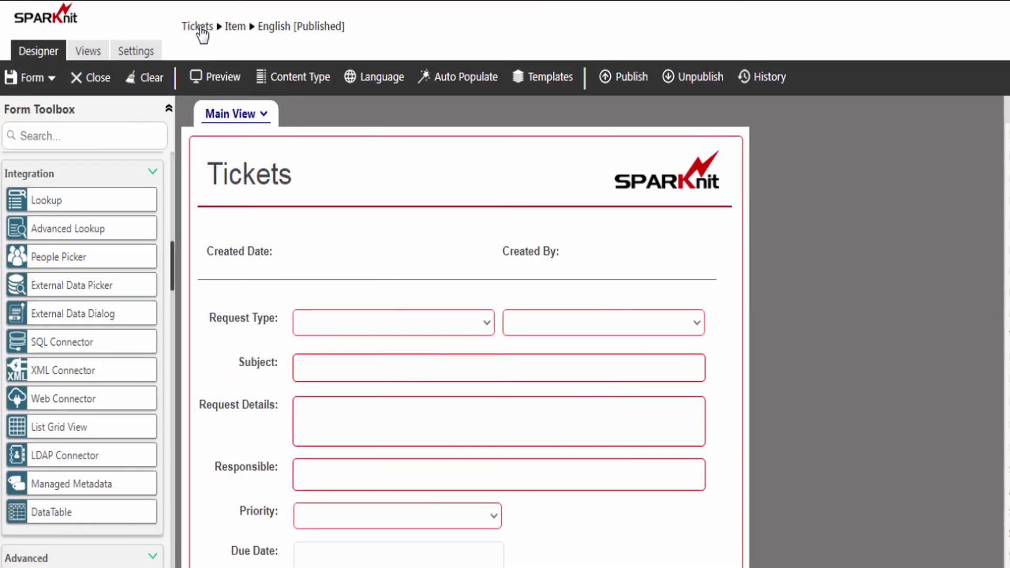
Start a new item in the Tickets list and set its Request Type to Application with level 2 Public Portal.
click(200, 29)
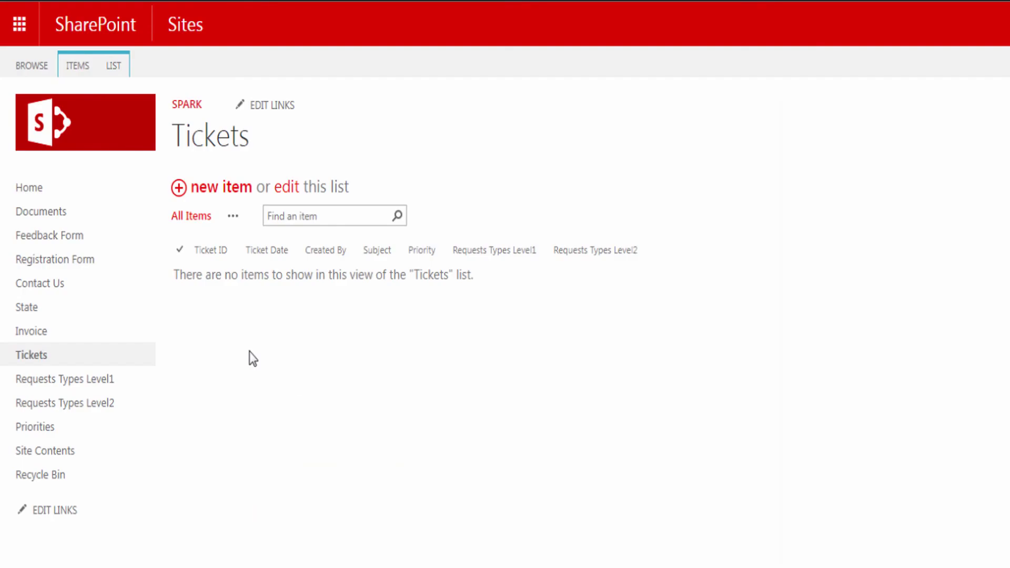
click(213, 192)
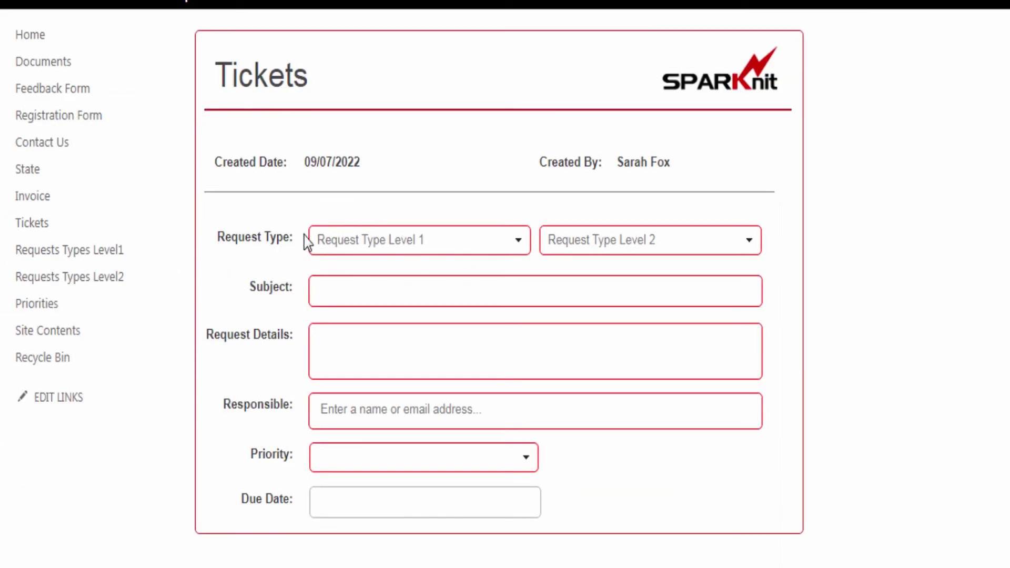
click(519, 245)
click(390, 275)
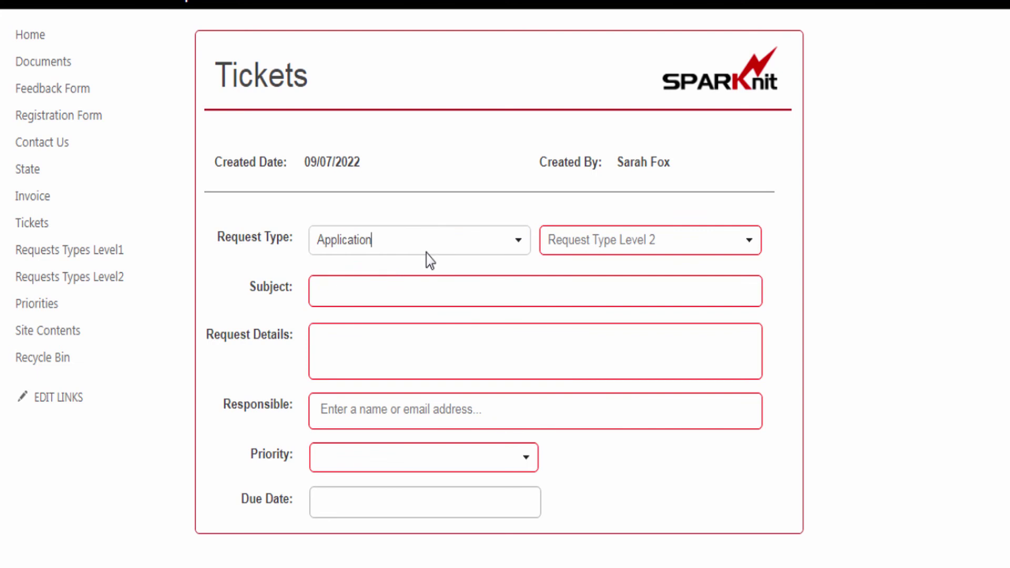
click(755, 246)
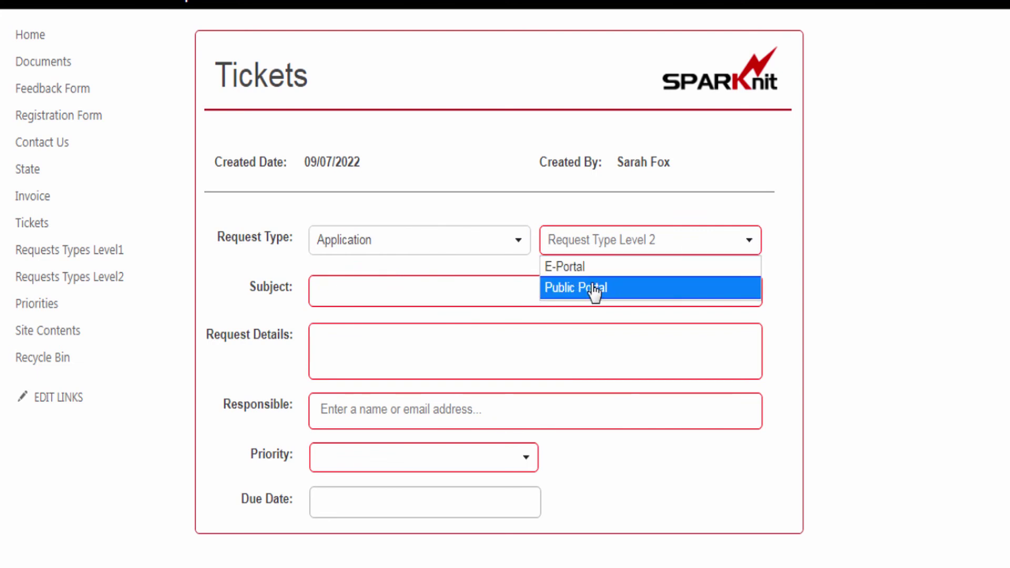
click(563, 291)
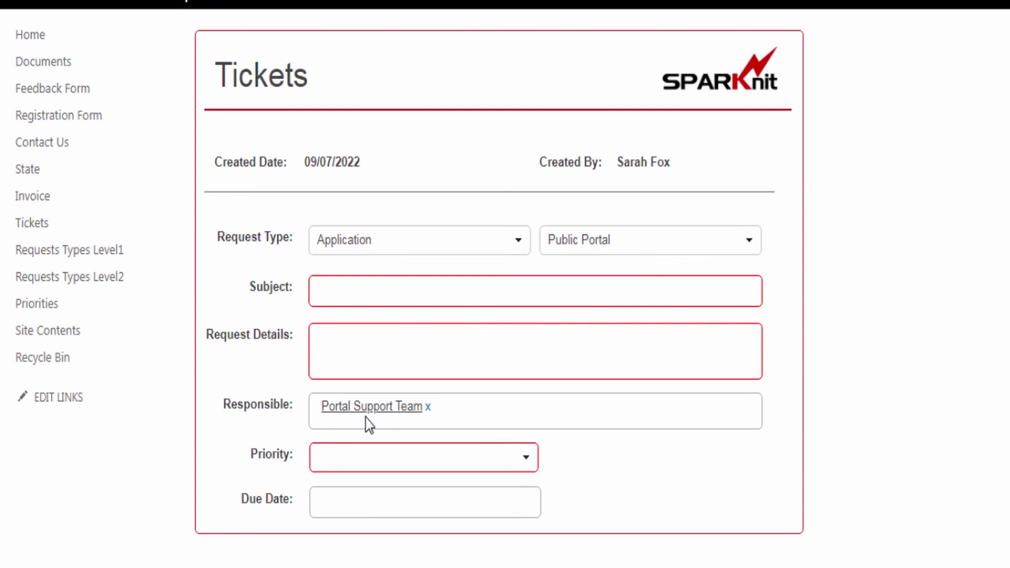
Change the Request Type to Software, trying level 2 SharePoint before choosing SPARK for (SharePoint 2013).
click(520, 244)
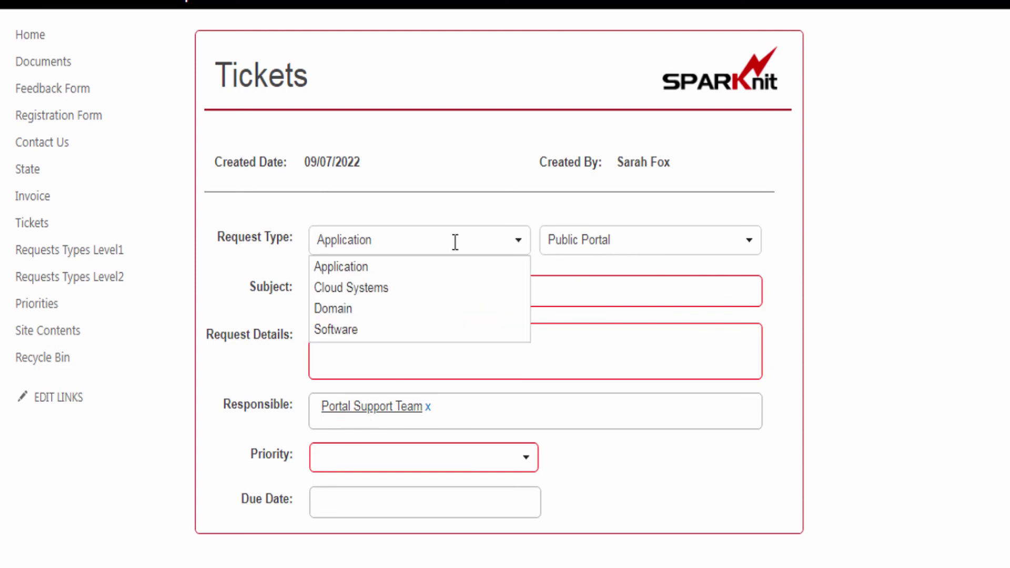
click(348, 330)
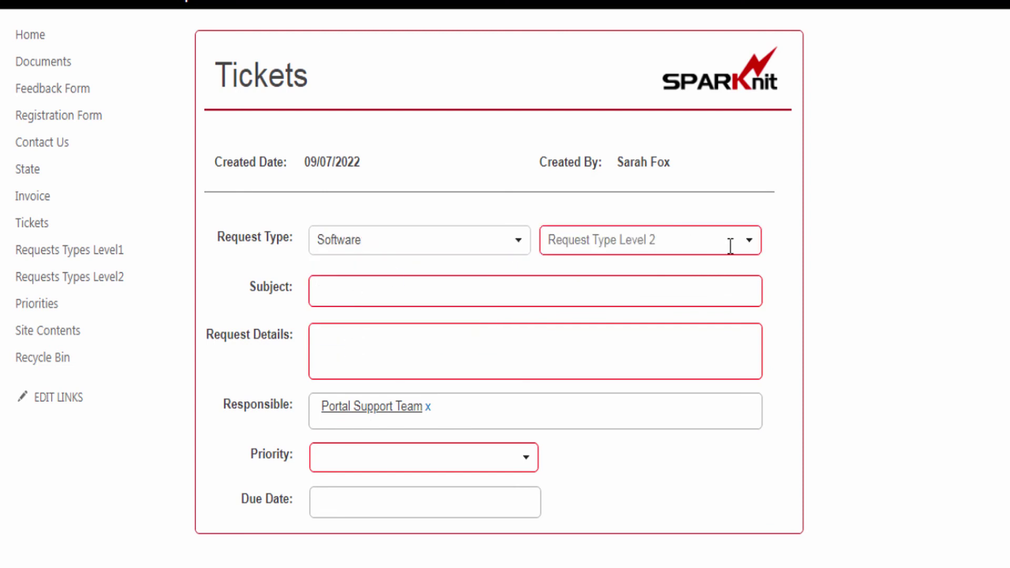
click(749, 247)
click(582, 274)
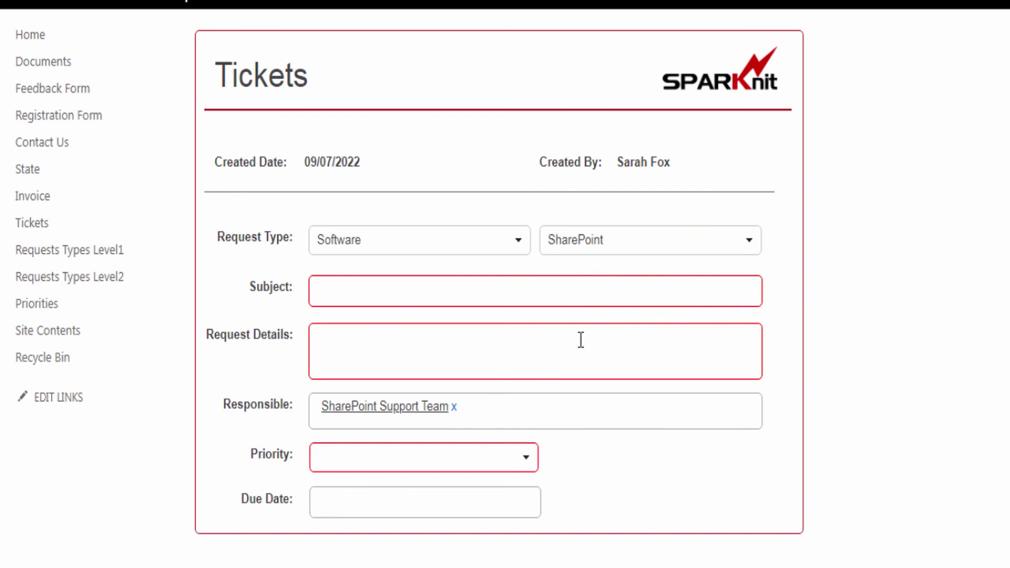
click(749, 245)
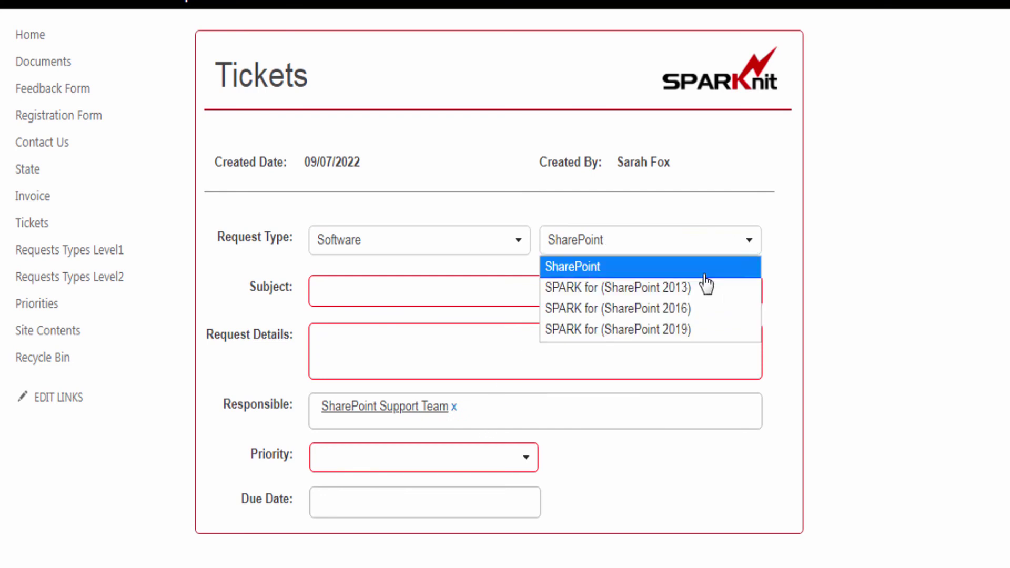
click(685, 289)
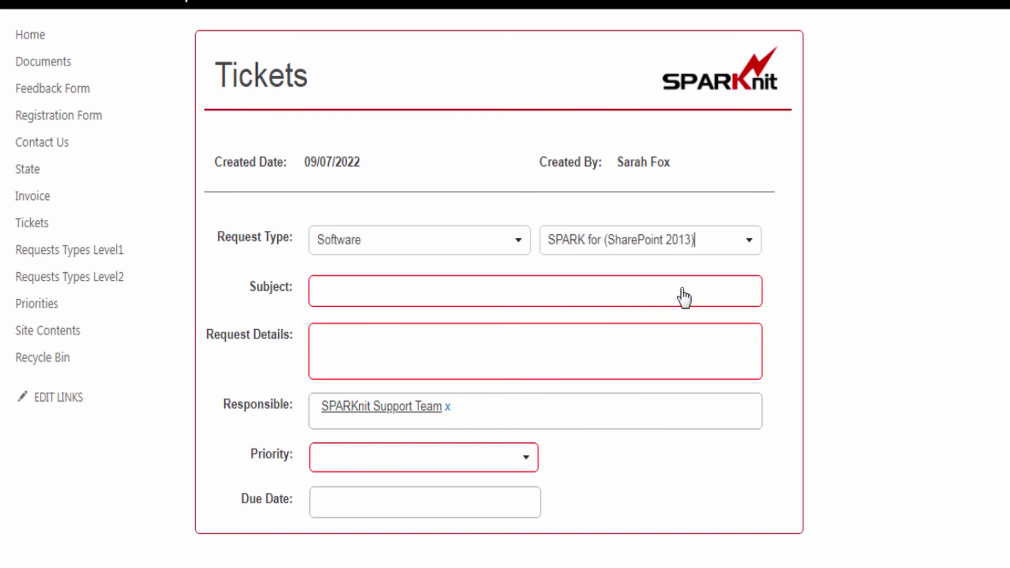
Enter "How to get an inventory of SPARK form in our SP2013 environment?" as both Subject and Request Details, and set Priority to Medium.
click(363, 292)
text(How to get an inventory of SPARK form in our SP2013 environment?)
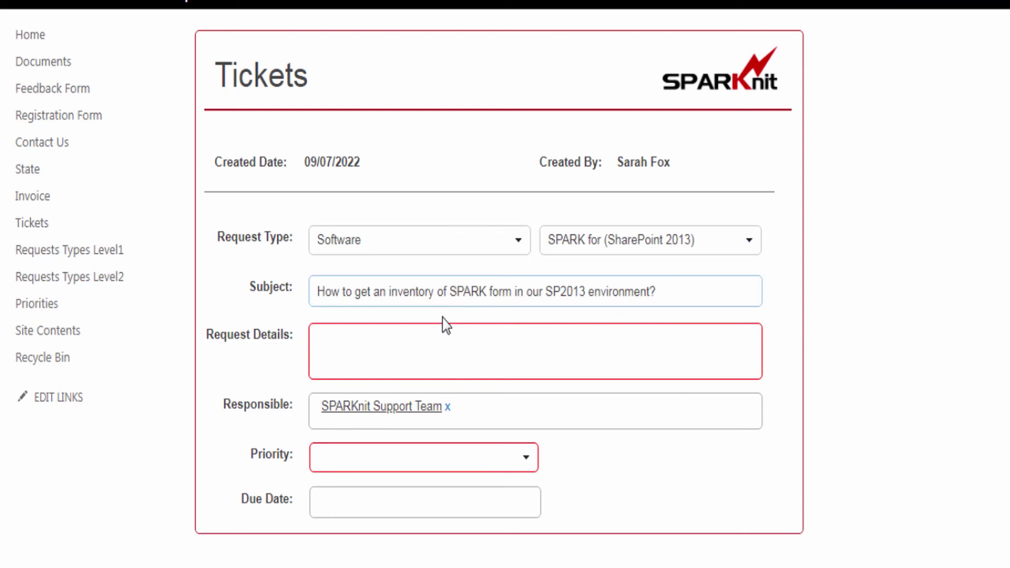
click(467, 349)
text(How to get an inventory of SPARK form in our SP2013 environment?)
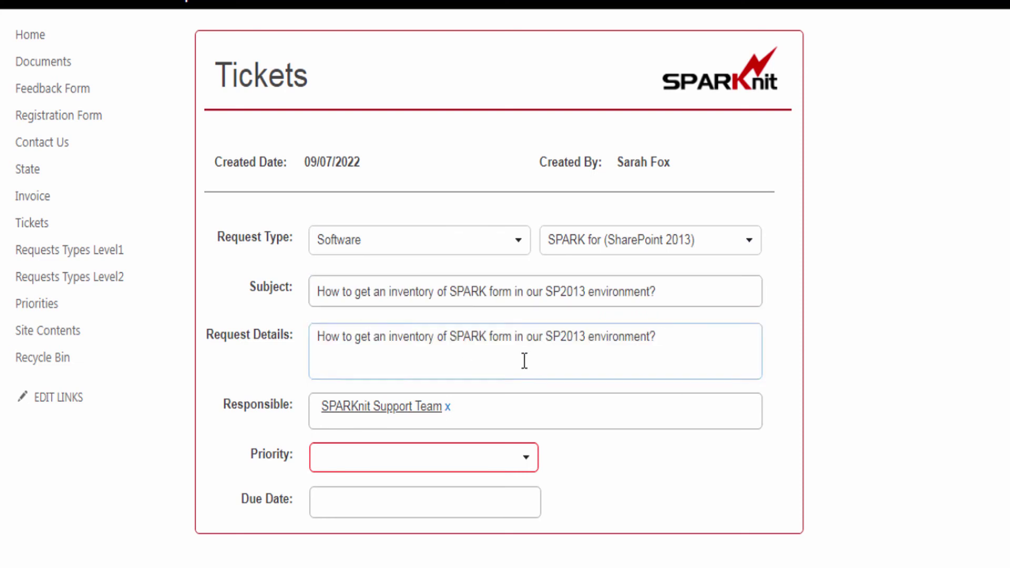
click(523, 464)
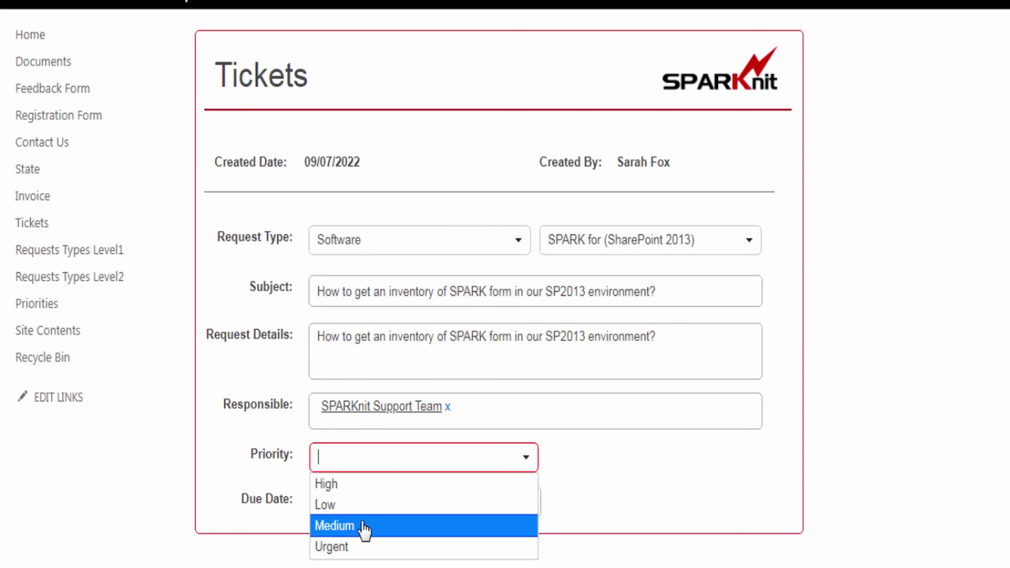
key(Return)
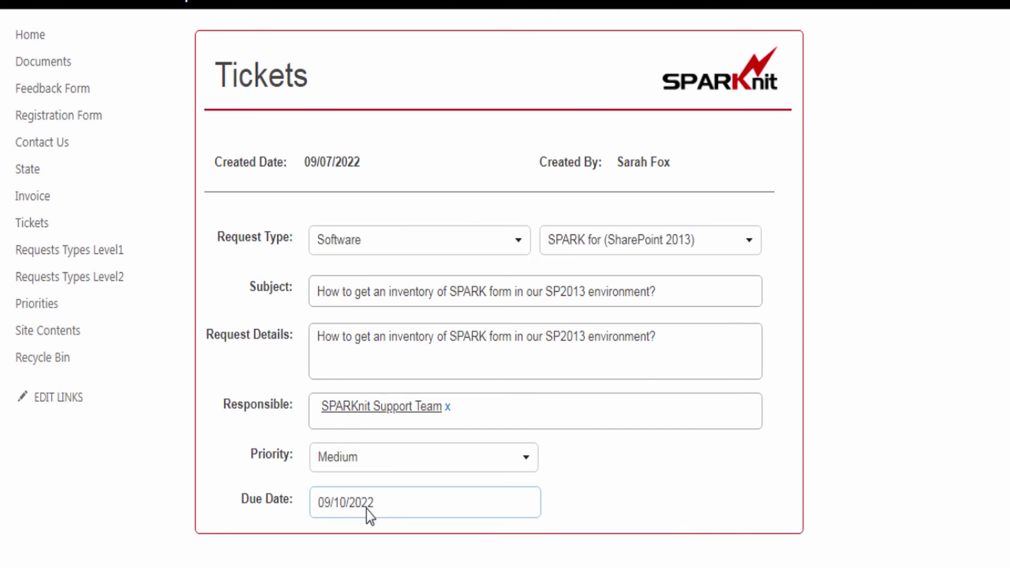